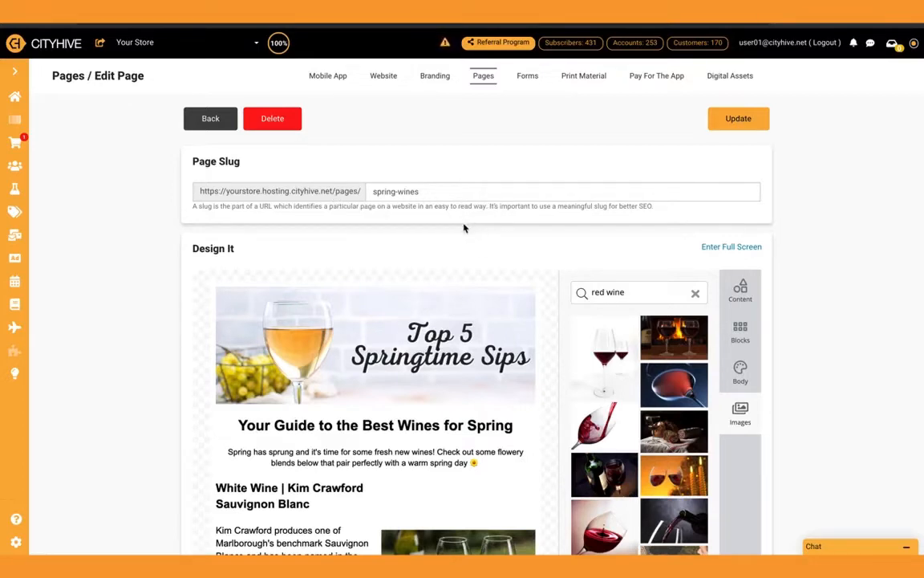
Add a banner block between the Top 5 Springtime Sips image and the "Your Guide to the Best Wines for Spring" heading
{"action": "scroll", "coordinate": [802, 234], "scroll_direction": "down", "scroll_amount": 3}
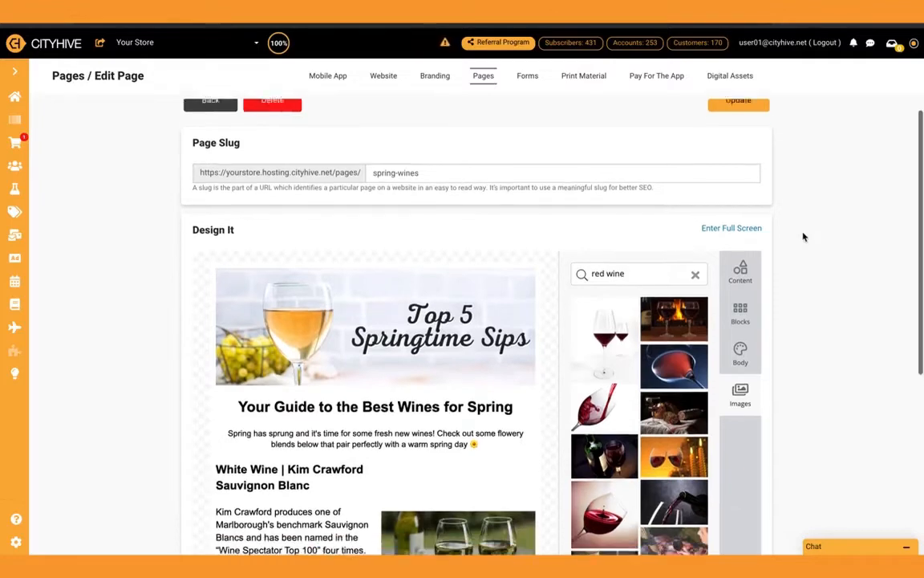
{"action": "scroll", "coordinate": [804, 237], "scroll_direction": "down", "scroll_amount": 1}
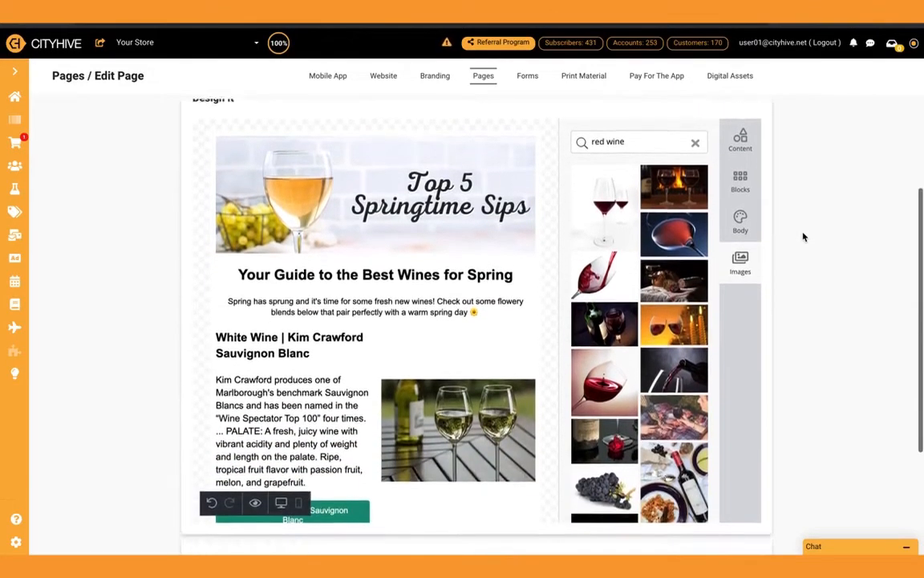
{"action": "left_click", "coordinate": [741, 141]}
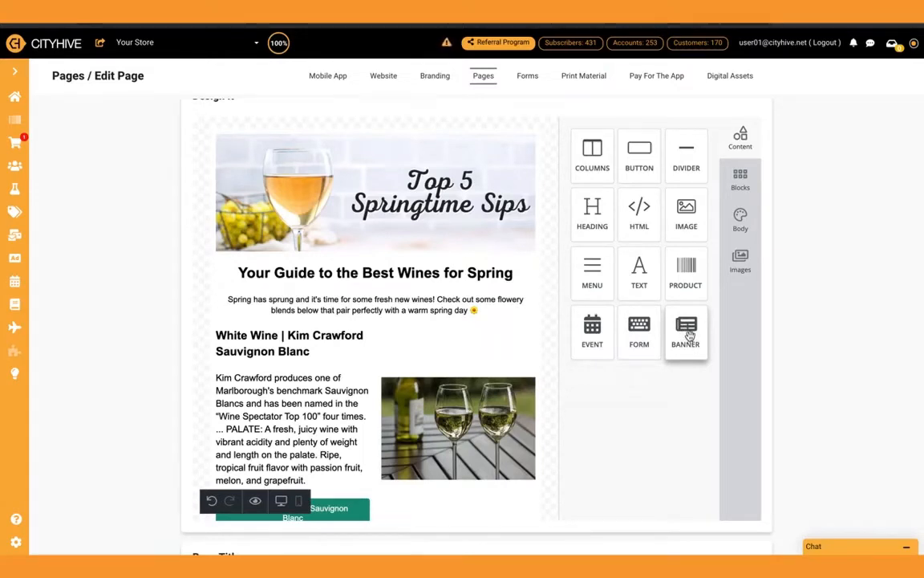
{"action": "left_click_drag", "start_coordinate": [688, 335], "coordinate": [397, 263]}
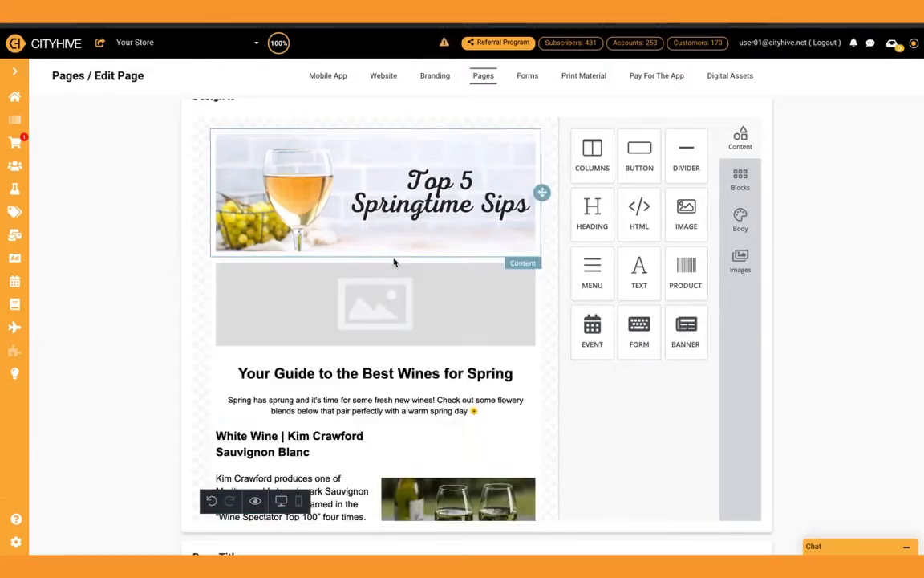
Browse the store's available banners for the new banner block without picking one, and delete the empty block
{"action": "left_click", "coordinate": [403, 307]}
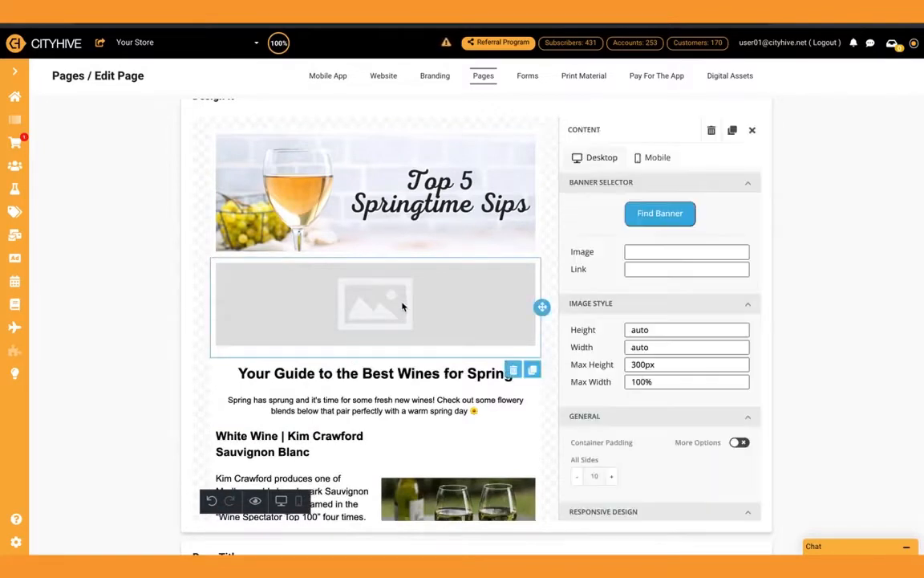
{"action": "left_click", "coordinate": [650, 219]}
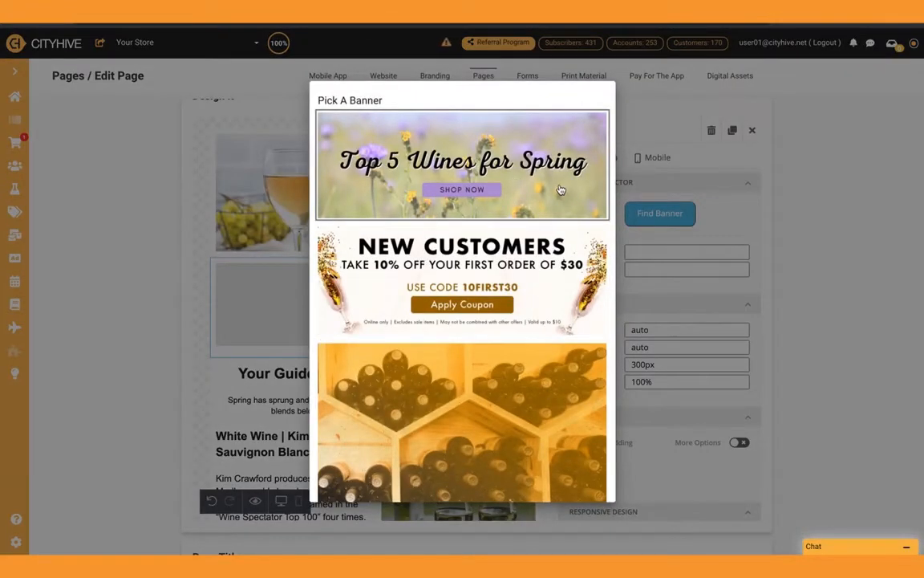
{"action": "scroll", "coordinate": [529, 317], "scroll_direction": "down", "scroll_amount": 6}
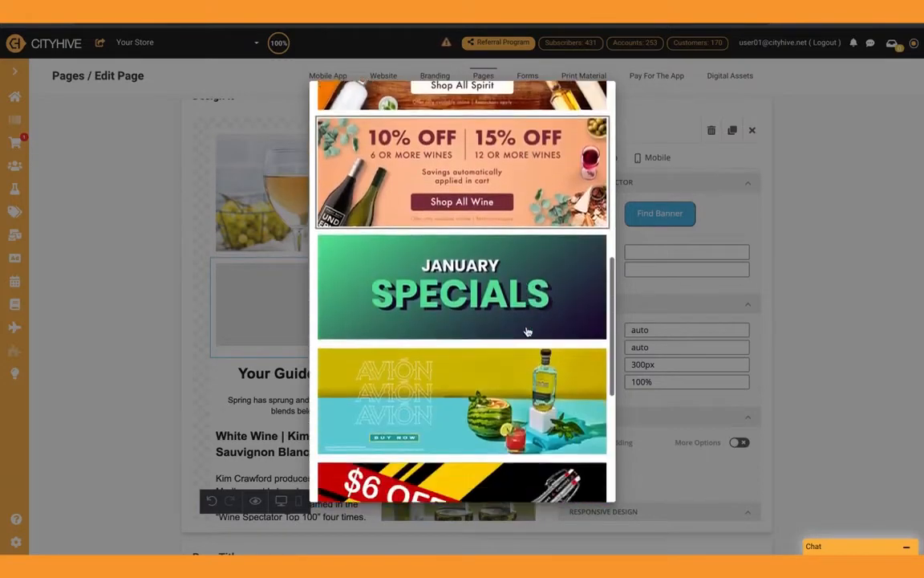
{"action": "scroll", "coordinate": [528, 331], "scroll_direction": "down", "scroll_amount": 4}
{"action": "scroll", "coordinate": [527, 331], "scroll_direction": "up", "scroll_amount": 10}
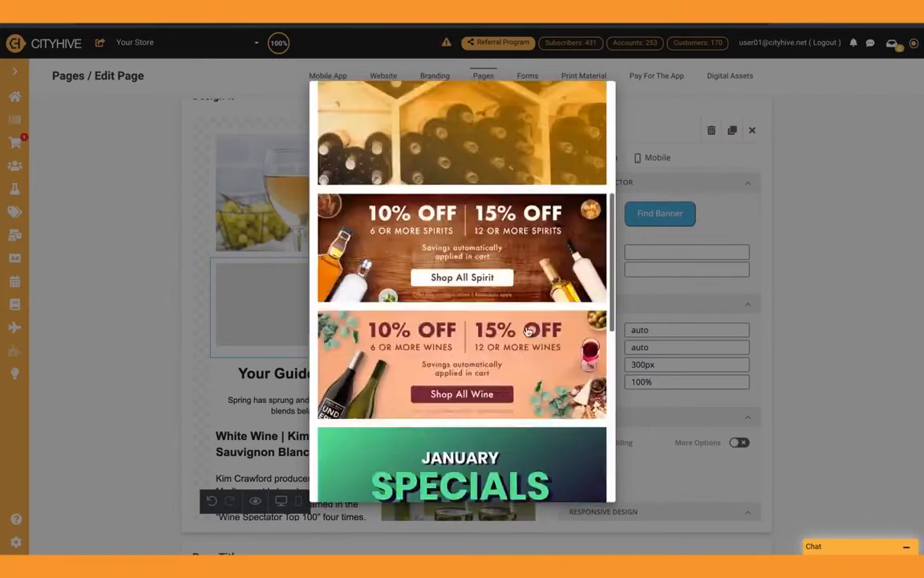
{"action": "left_click", "coordinate": [840, 242]}
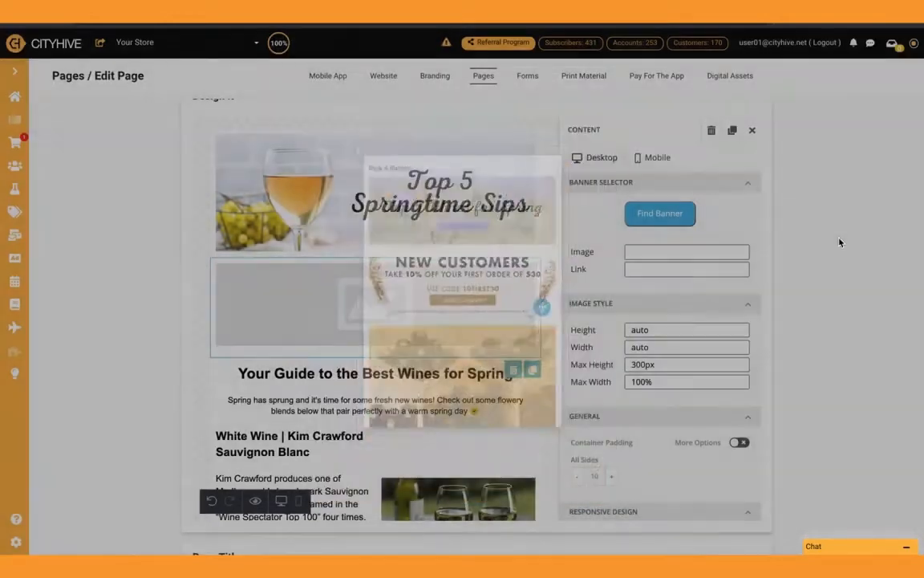
{"action": "left_click", "coordinate": [513, 369]}
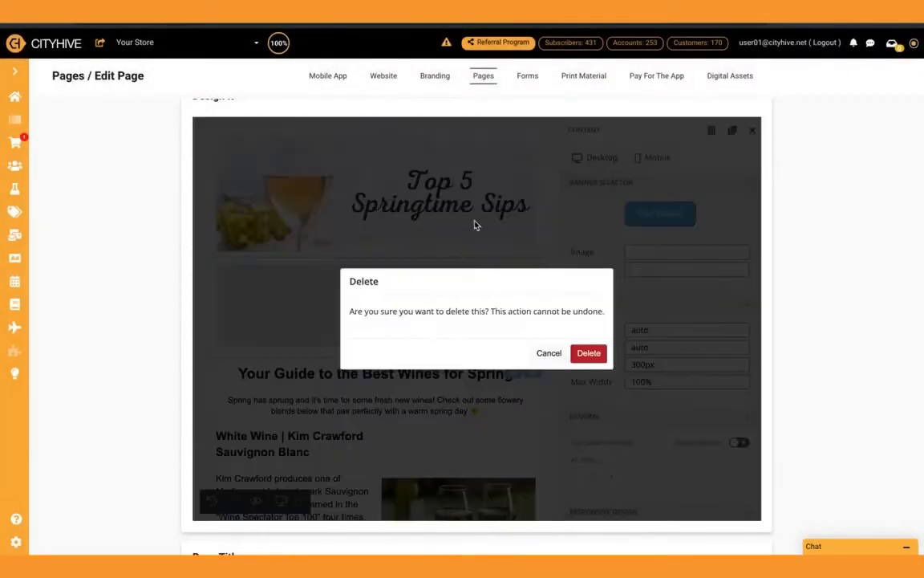
{"action": "left_click", "coordinate": [589, 350]}
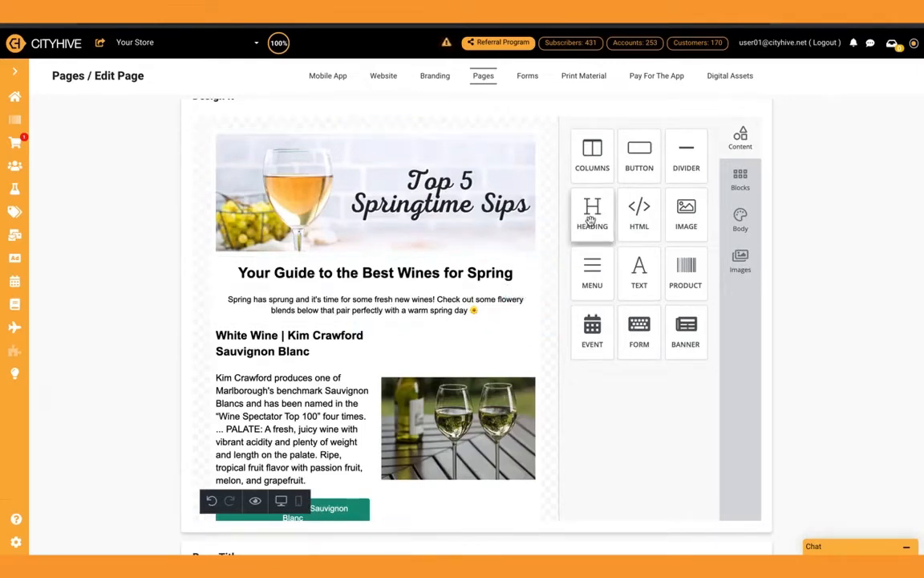
Inspect the formatting options of the "Your Guide to the Best Wines for Spring" heading and the intro paragraph below it
{"action": "left_click", "coordinate": [470, 279]}
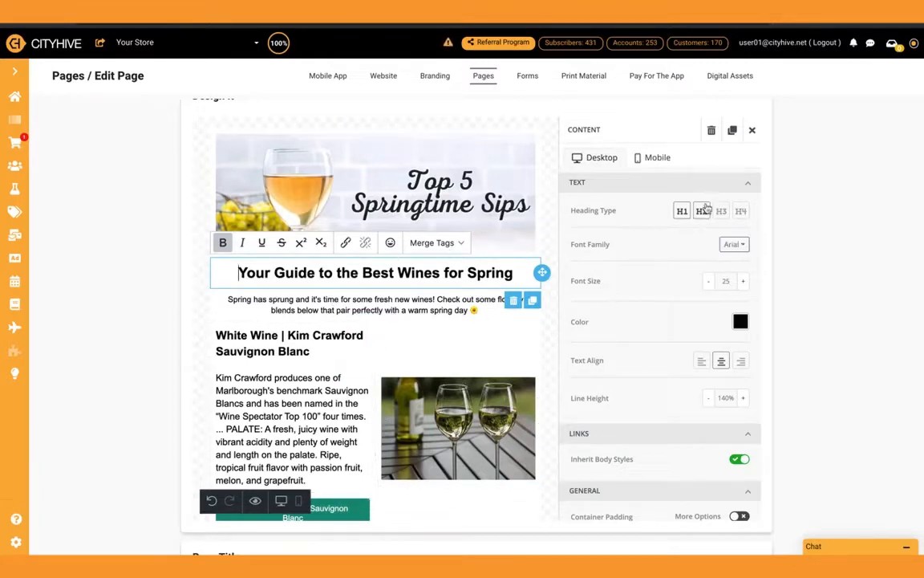
{"action": "left_click", "coordinate": [754, 131]}
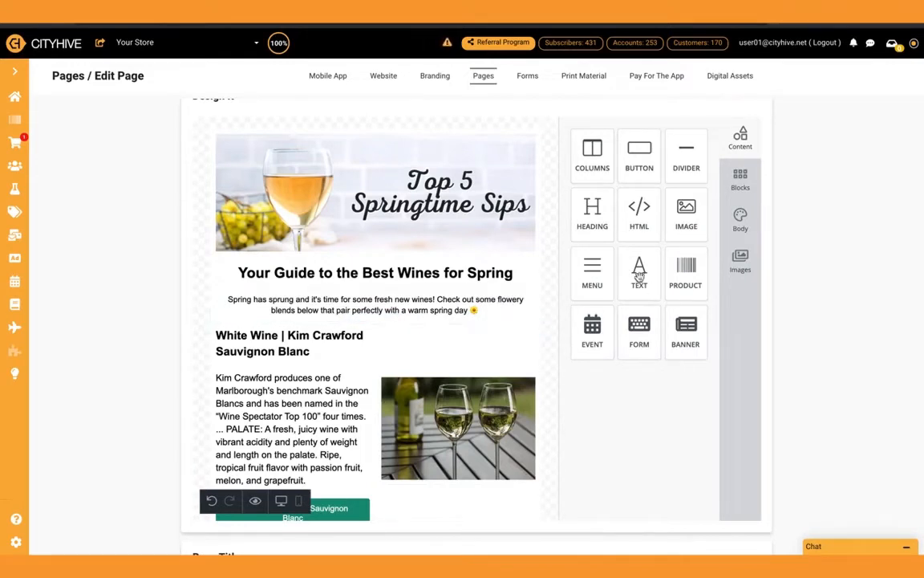
{"action": "left_click", "coordinate": [492, 306]}
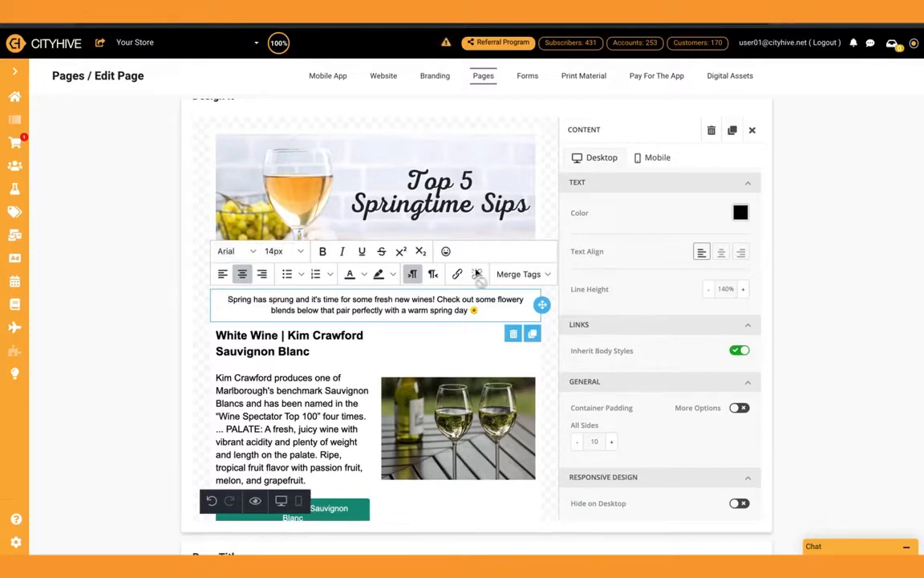
{"action": "left_click", "coordinate": [753, 132]}
Insert a blank row with two equal columns between the intro paragraph and the Kim Crawford Sauvignon Blanc section
{"action": "scroll", "coordinate": [518, 324], "scroll_direction": "down", "scroll_amount": 1}
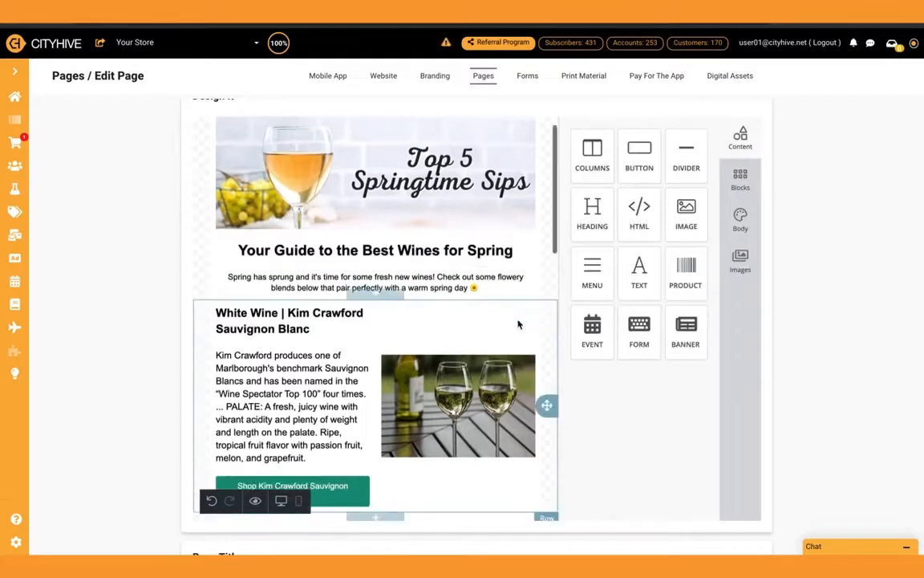
{"action": "scroll", "coordinate": [518, 324], "scroll_direction": "down", "scroll_amount": 1}
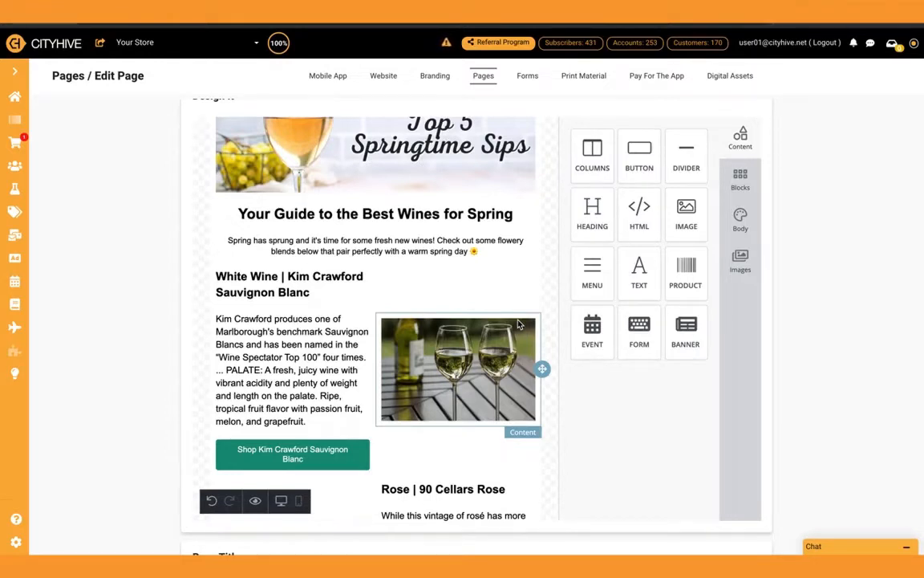
{"action": "left_click", "coordinate": [739, 178]}
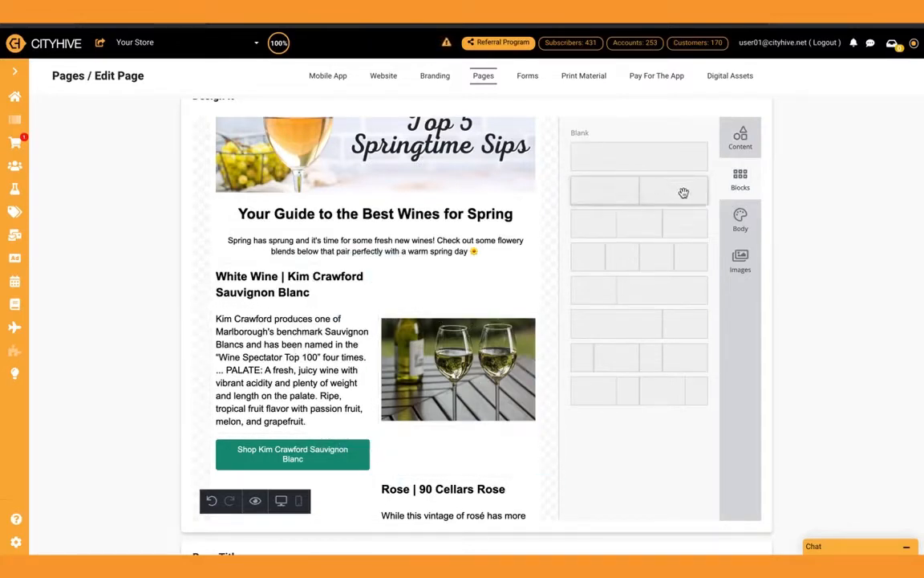
{"action": "left_click_drag", "start_coordinate": [672, 192], "coordinate": [415, 262]}
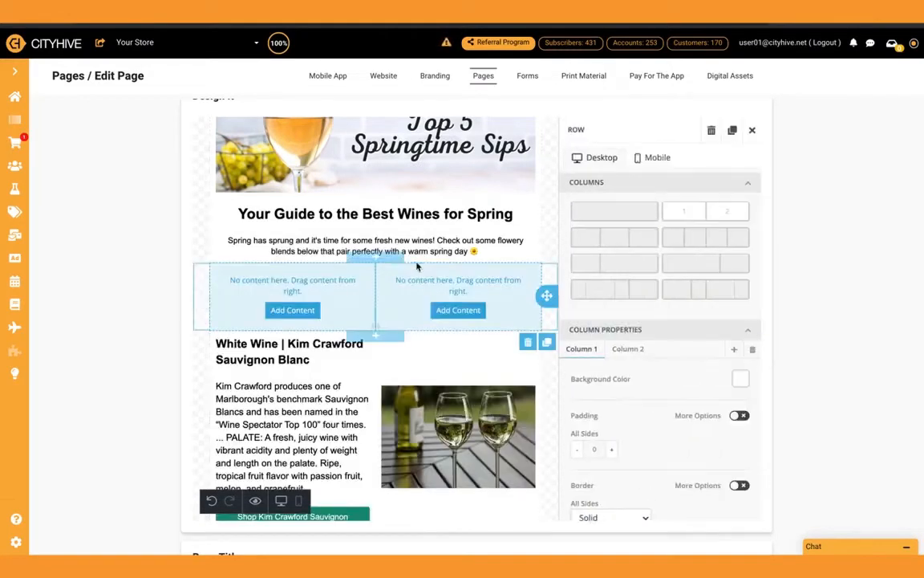
{"action": "left_click", "coordinate": [753, 132]}
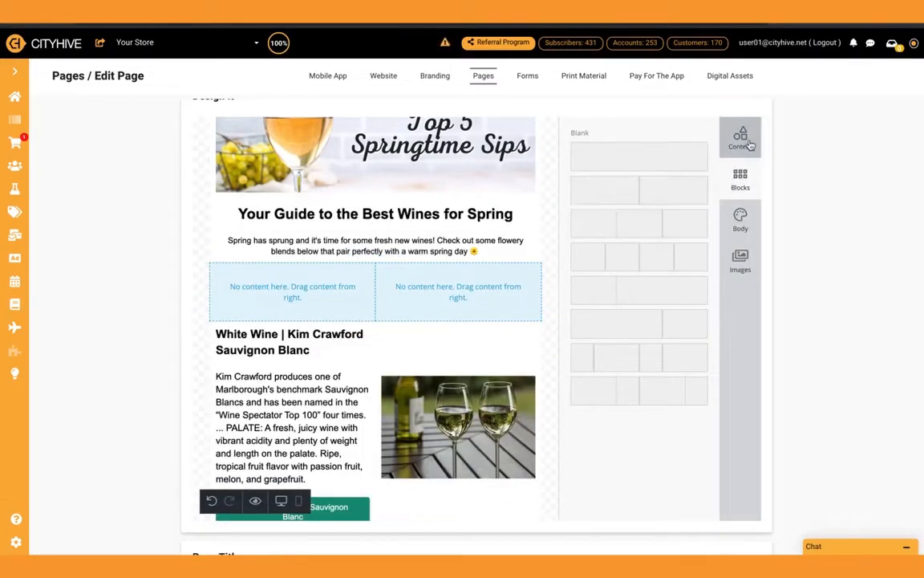
Fill the first column of the new row with a heading, a text block and a button, stacked in that order
{"action": "left_click", "coordinate": [740, 140]}
{"action": "left_click_drag", "start_coordinate": [592, 211], "coordinate": [292, 281]}
{"action": "left_click_drag", "start_coordinate": [625, 266], "coordinate": [281, 291]}
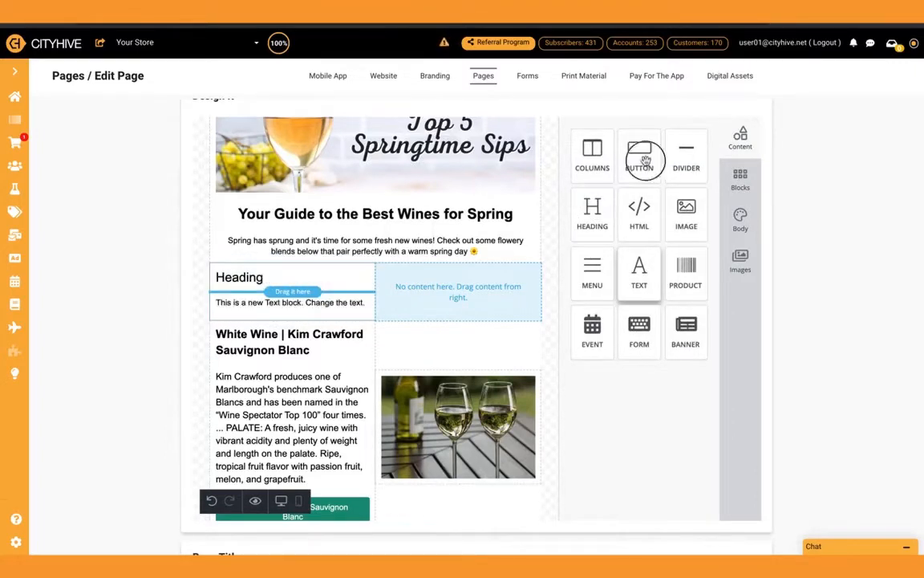
{"action": "left_click_drag", "start_coordinate": [641, 160], "coordinate": [295, 306]}
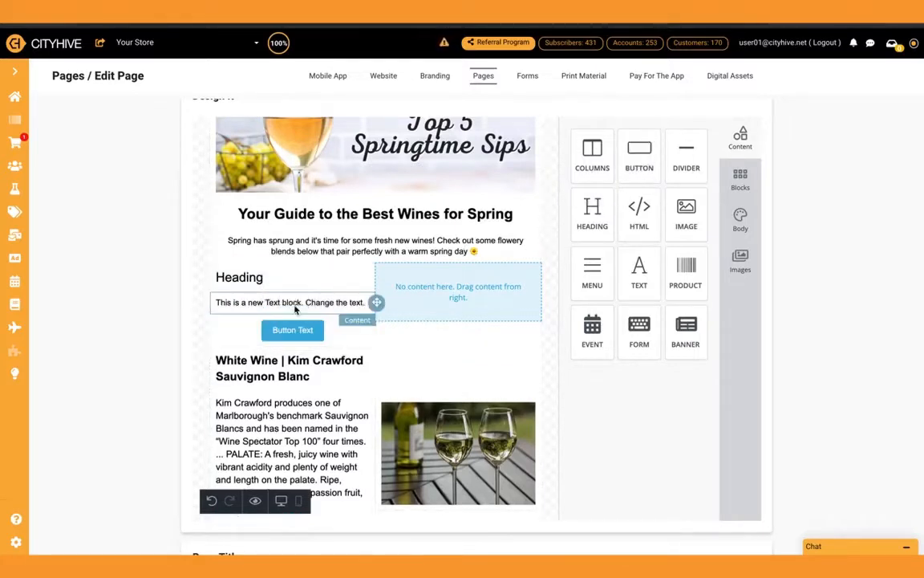
Add an image block to the new row's second column and fill it with the "white wine" stock photo of two glasses beside a bottle
{"action": "left_click_drag", "start_coordinate": [686, 211], "coordinate": [470, 289]}
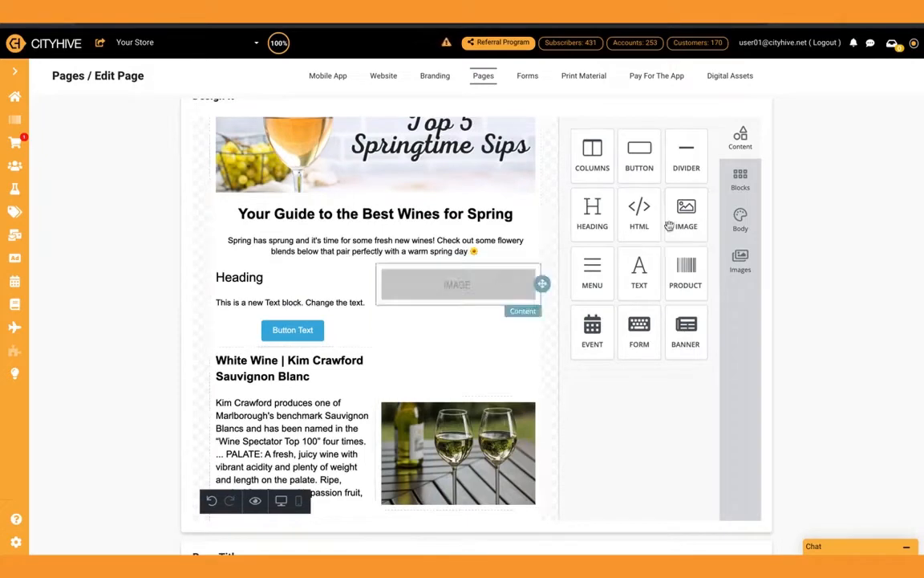
{"action": "left_click", "coordinate": [740, 262]}
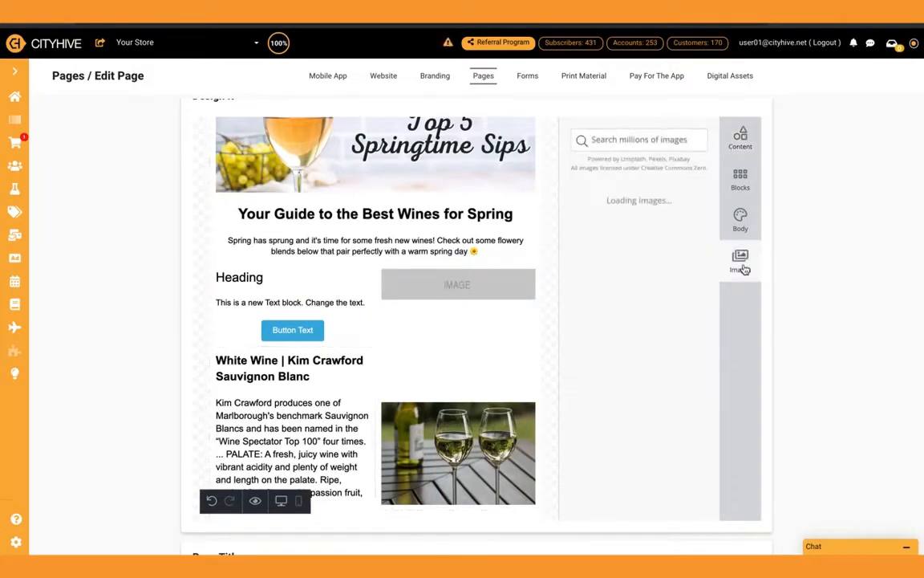
{"action": "left_click", "coordinate": [645, 141]}
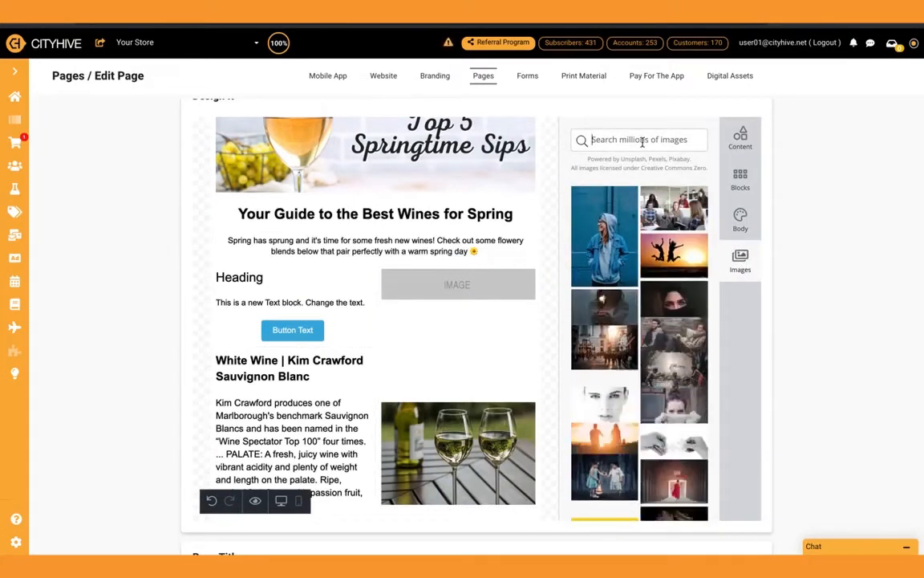
{"action": "type", "text": "white wine"}
{"action": "key", "text": "Return"}
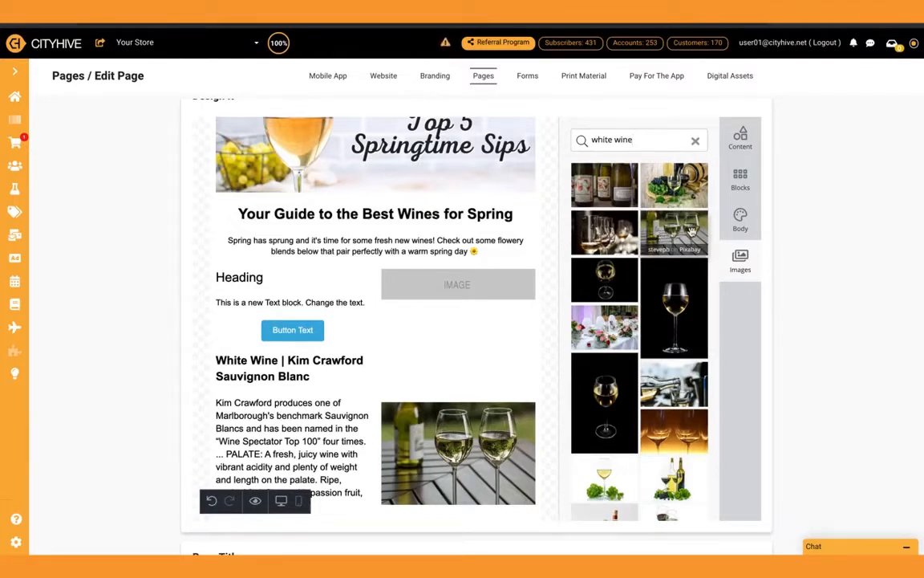
{"action": "left_click_drag", "start_coordinate": [691, 231], "coordinate": [446, 287]}
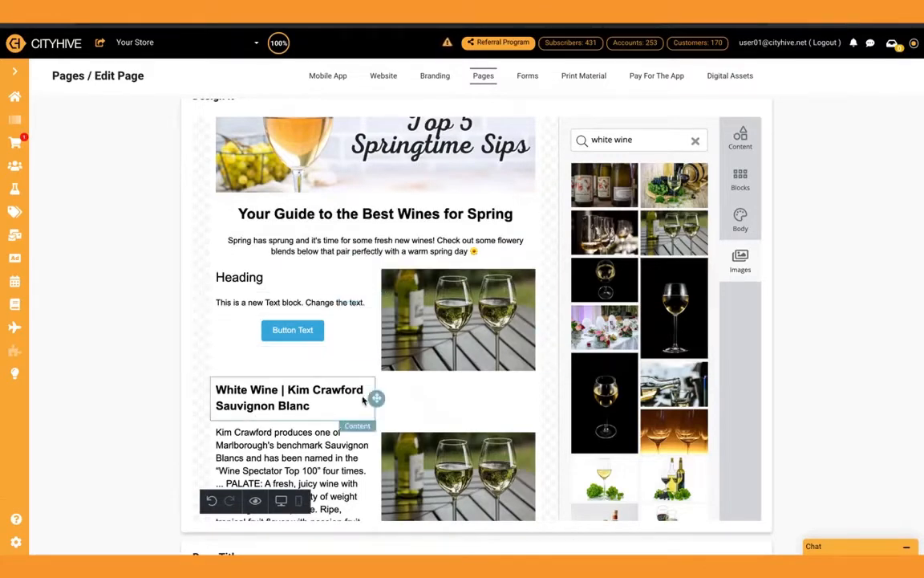
Review the layout of the white wine, rose and sparkling rows below the new row
{"action": "scroll", "coordinate": [389, 388], "scroll_direction": "down", "scroll_amount": 3}
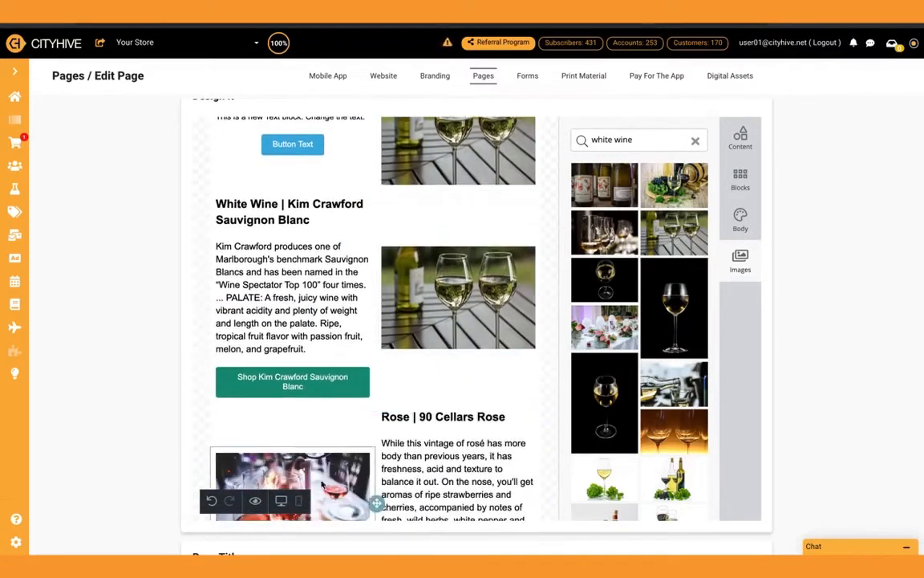
{"action": "scroll", "coordinate": [363, 462], "scroll_direction": "down", "scroll_amount": 4}
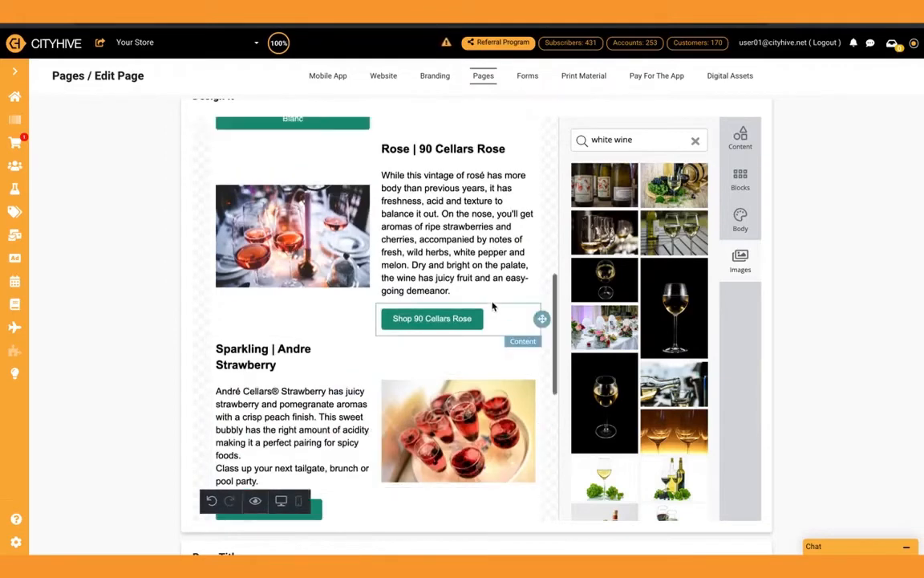
{"action": "scroll", "coordinate": [513, 308], "scroll_direction": "up", "scroll_amount": 4}
{"action": "scroll", "coordinate": [465, 290], "scroll_direction": "up", "scroll_amount": 3}
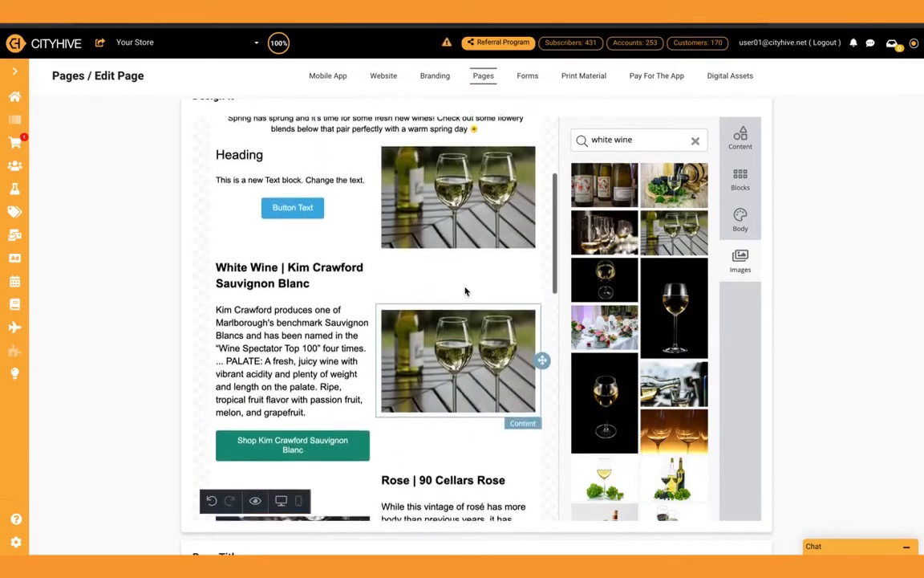
{"action": "scroll", "coordinate": [450, 310], "scroll_direction": "down", "scroll_amount": 1}
{"action": "scroll", "coordinate": [449, 309], "scroll_direction": "up", "scroll_amount": 1}
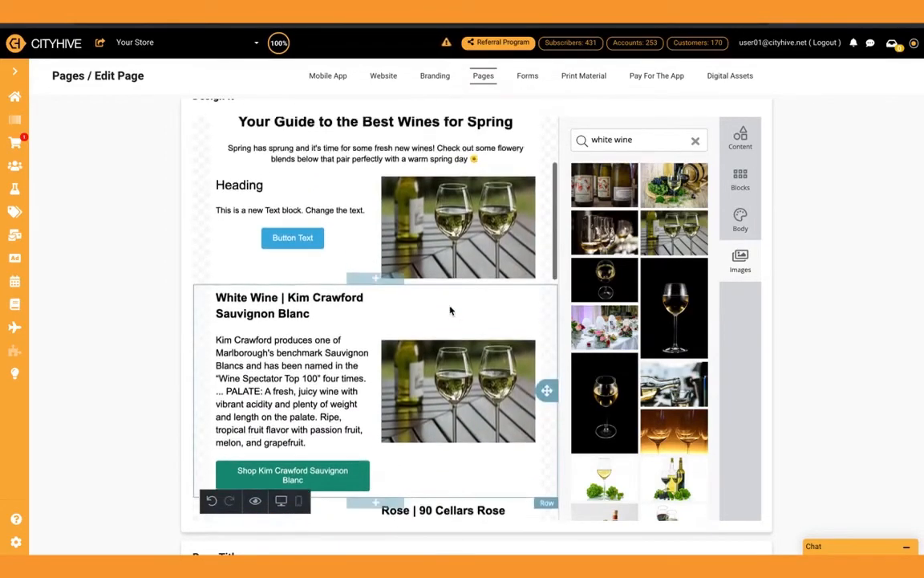
Change the new button's label to "White Wine", leaving its link URL empty
{"action": "left_click", "coordinate": [301, 237]}
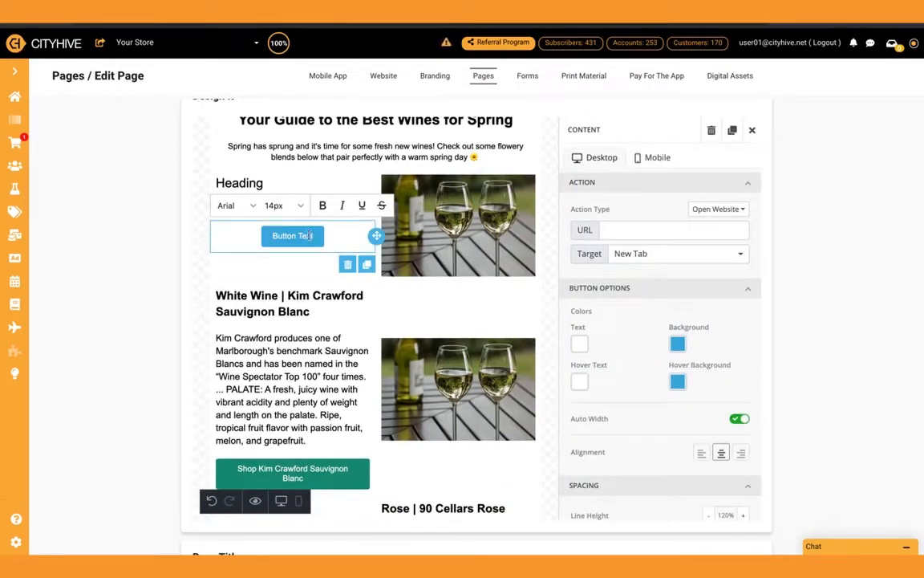
{"action": "key", "text": "BackSpace"}
{"action": "key", "text": "BackSpace"}
{"action": "key", "text": "BackSpace"}
{"action": "key", "text": "BackSpace"}
{"action": "key", "text": "BackSpace"}
{"action": "key", "text": "BackSpace"}
{"action": "key", "text": "BackSpace"}
{"action": "key", "text": "BackSpace"}
{"action": "key", "text": "BackSpace"}
{"action": "key", "text": "BackSpace"}
{"action": "key", "text": "BackSpace"}
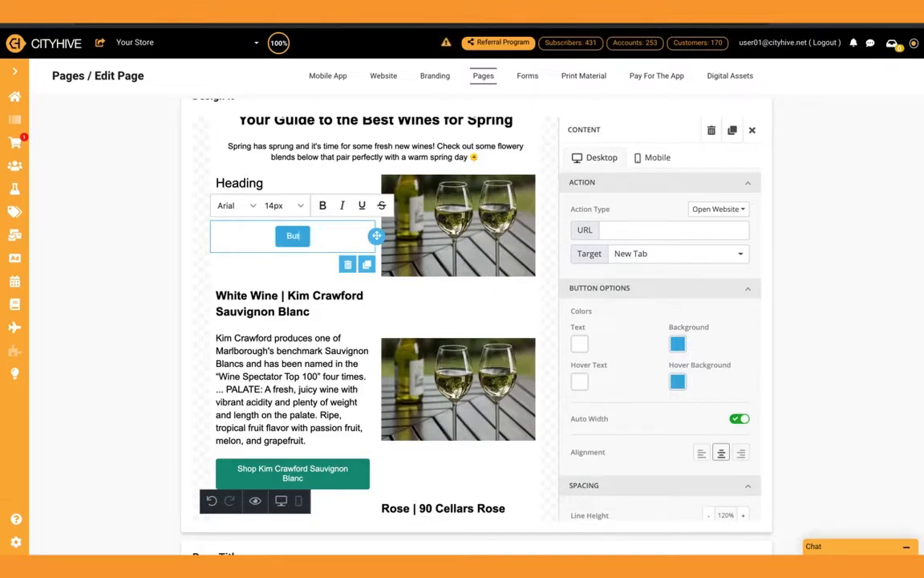
{"action": "type", "text": "White Wine"}
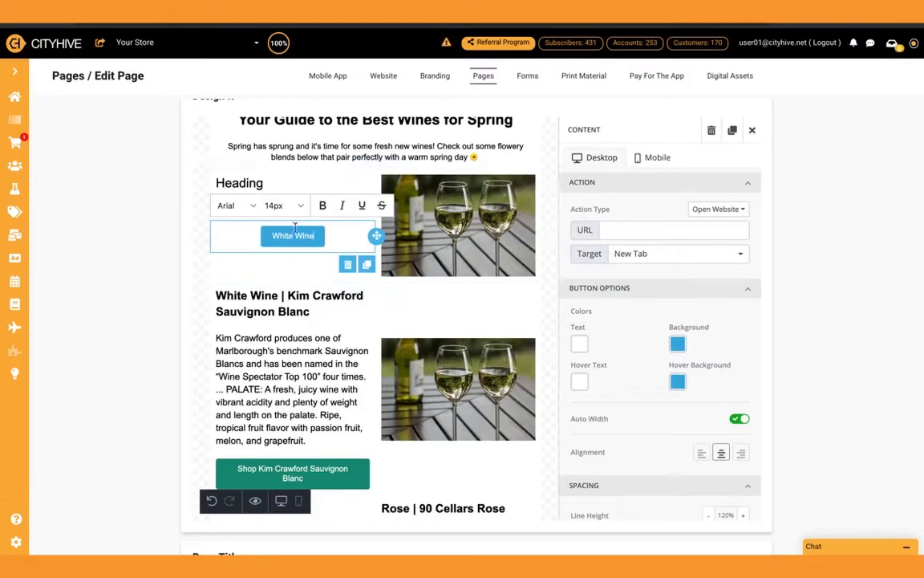
{"action": "left_click", "coordinate": [624, 229]}
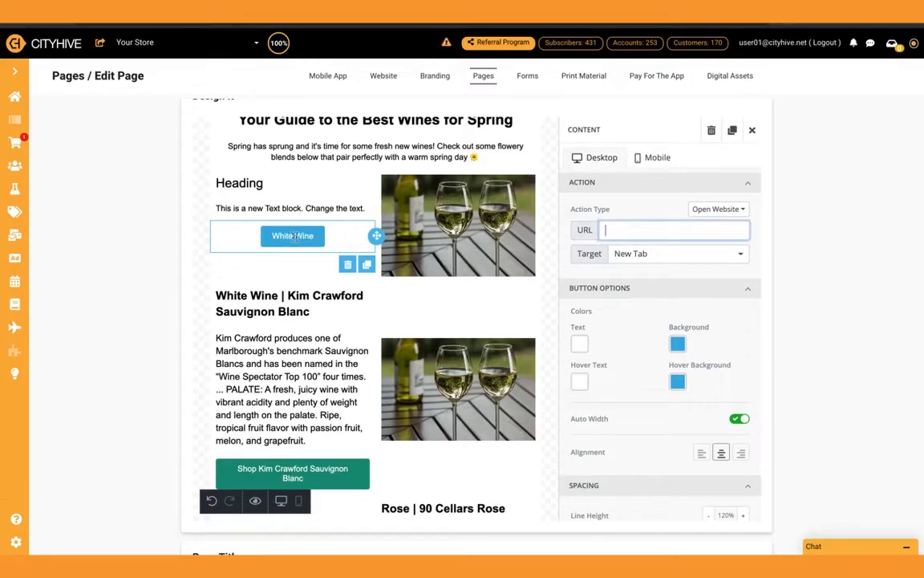
{"action": "left_click", "coordinate": [752, 130]}
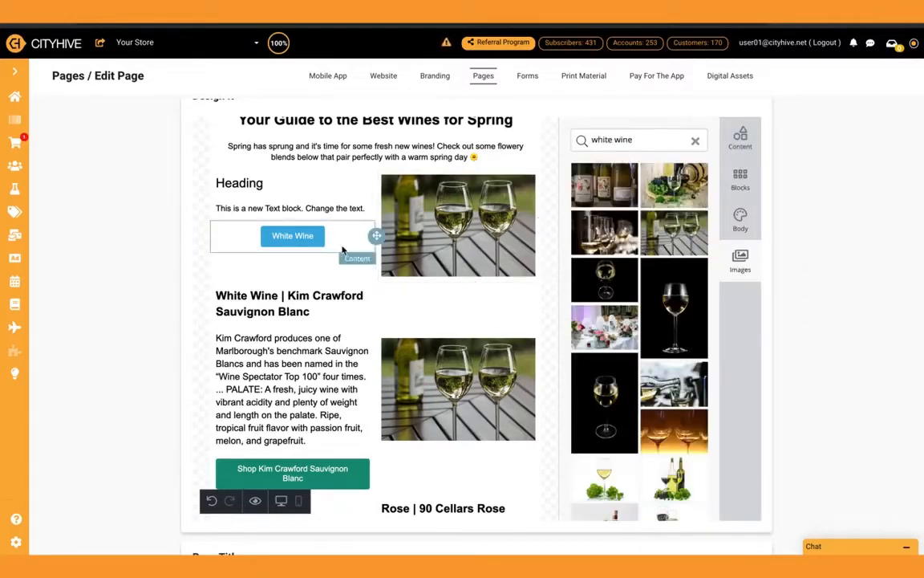
Delete the new two-column row holding the placeholder heading, text block, White Wine button and wine glasses photo
{"action": "left_click", "coordinate": [506, 293]}
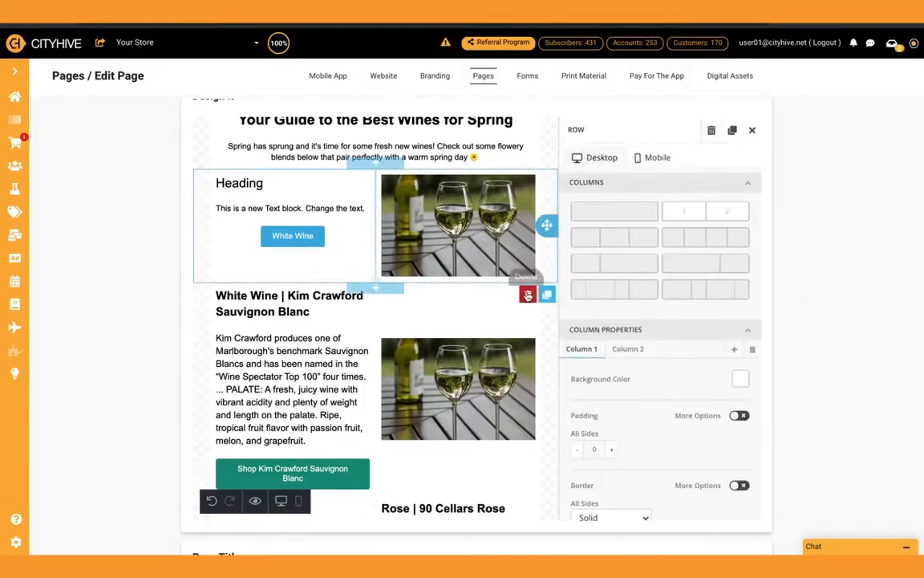
{"action": "left_click", "coordinate": [527, 293]}
{"action": "left_click", "coordinate": [588, 357]}
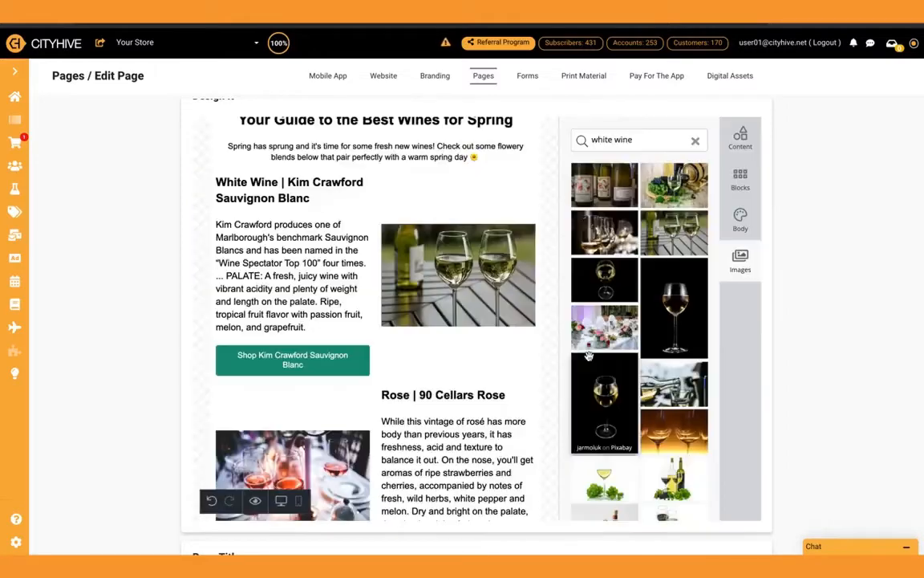
Inspect the full link URL of the "Shop Kim Crawford Sauvignon Blanc" button, then close its settings
{"action": "left_click", "coordinate": [346, 368]}
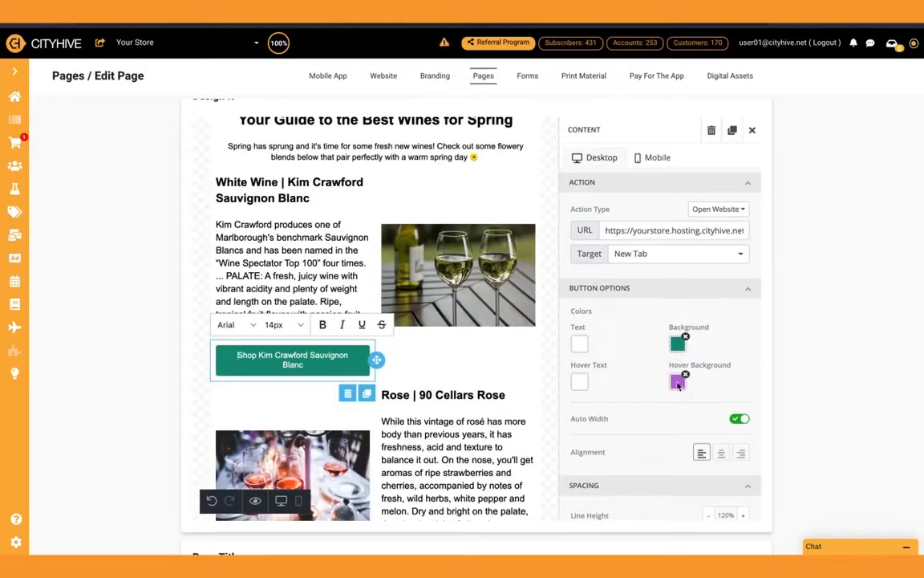
{"action": "left_click", "coordinate": [618, 230]}
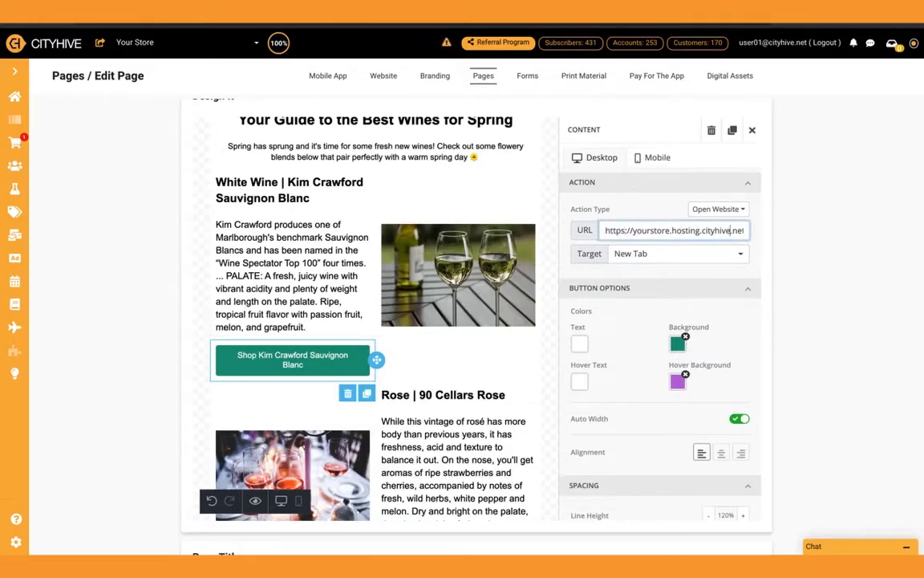
{"action": "key", "text": "Right"}
{"action": "key", "text": "Right"}
{"action": "key", "text": "Right"}
{"action": "key", "text": "Right"}
{"action": "key", "text": "Right"}
{"action": "key", "text": "Right"}
{"action": "key", "text": "Right"}
{"action": "key", "text": "Right"}
{"action": "key", "text": "Right"}
{"action": "key", "text": "Right"}
{"action": "key", "text": "Right"}
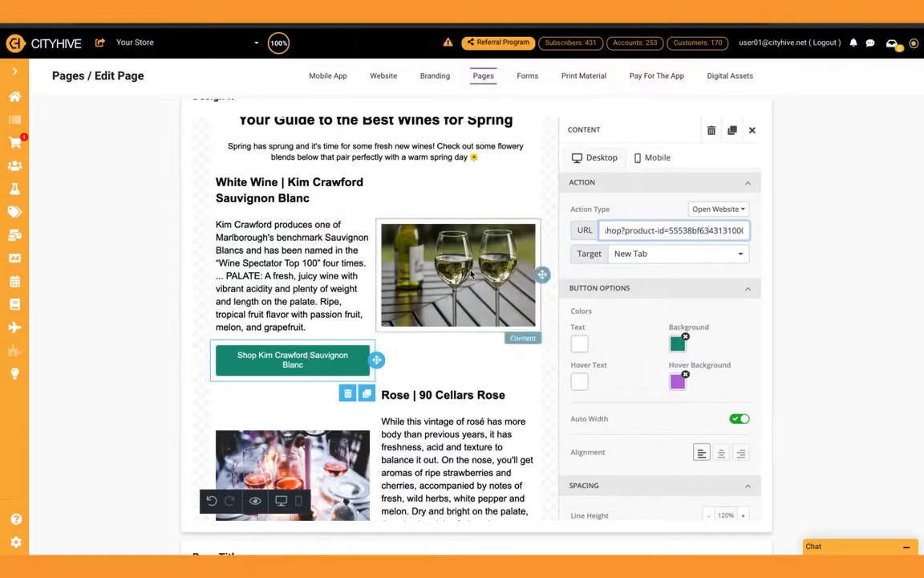
{"action": "left_click", "coordinate": [753, 131]}
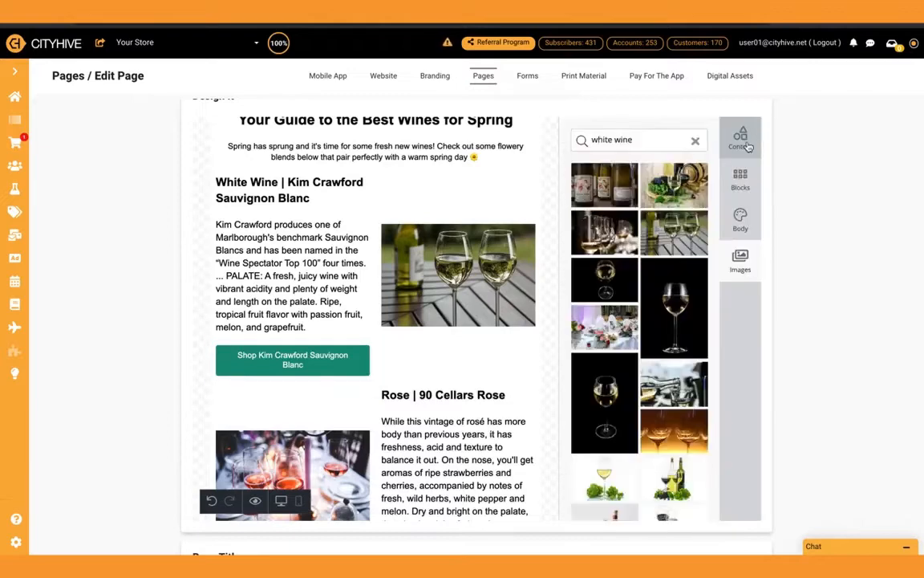
Look over the remaining wine rows and preview the whole page in its desktop version down to the last row
{"action": "scroll", "coordinate": [467, 295], "scroll_direction": "down", "scroll_amount": 3}
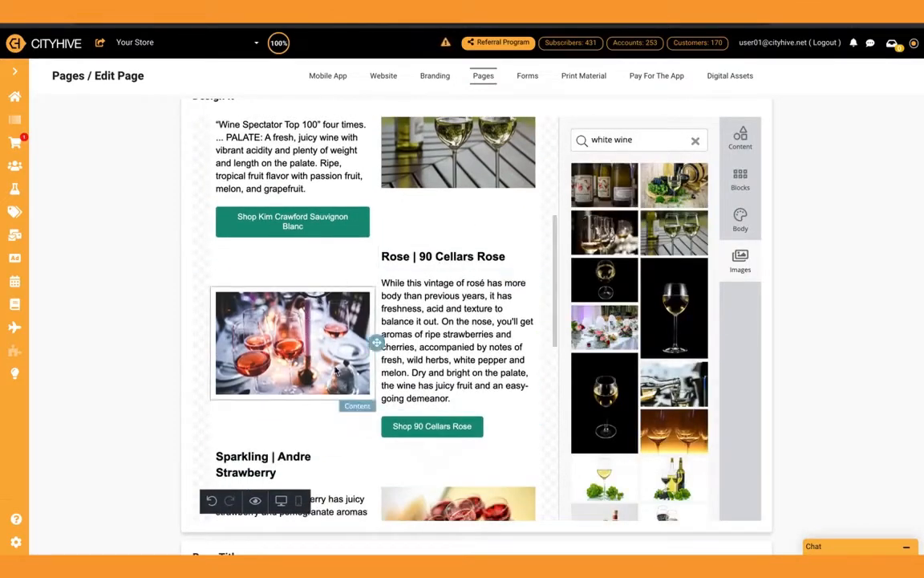
{"action": "scroll", "coordinate": [477, 335], "scroll_direction": "down", "scroll_amount": 2}
{"action": "scroll", "coordinate": [478, 334], "scroll_direction": "up", "scroll_amount": 3}
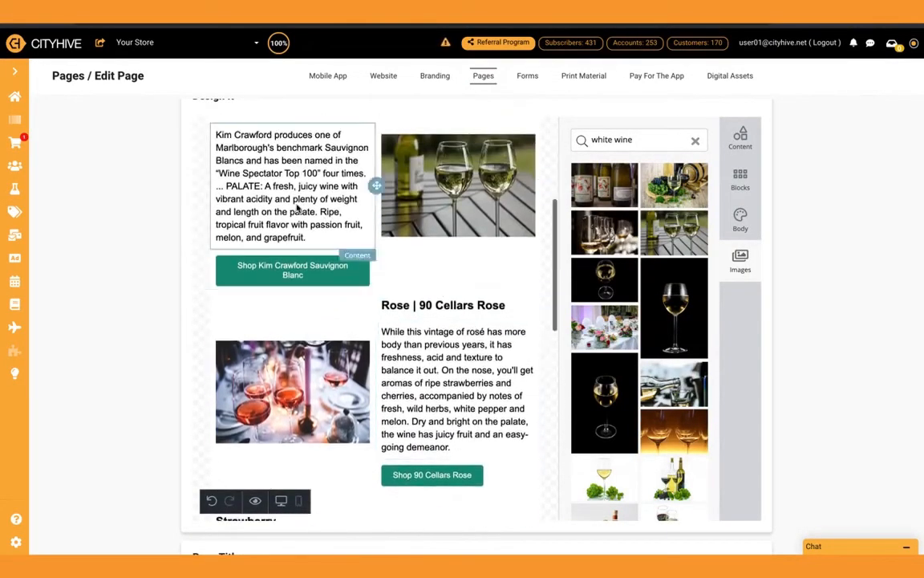
{"action": "scroll", "coordinate": [303, 413], "scroll_direction": "down", "scroll_amount": 10}
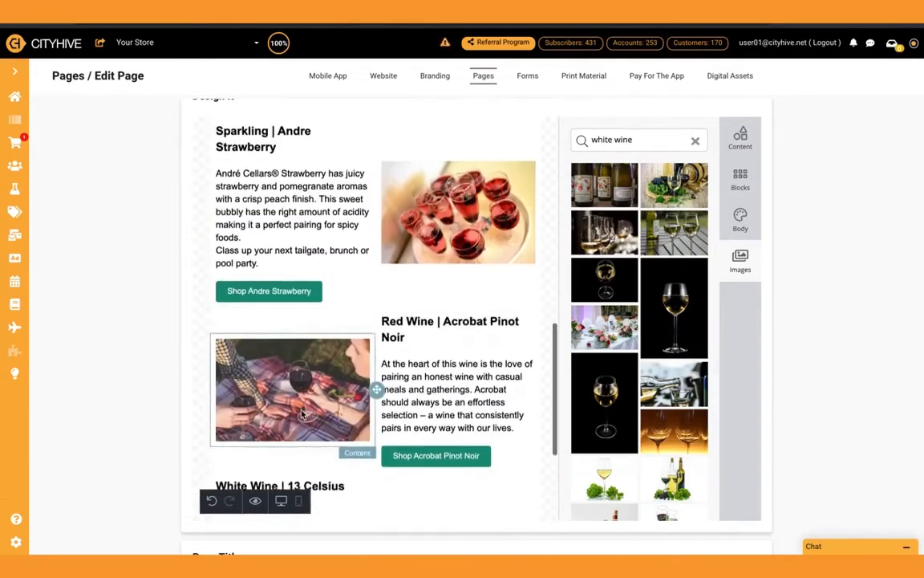
{"action": "left_click", "coordinate": [255, 502]}
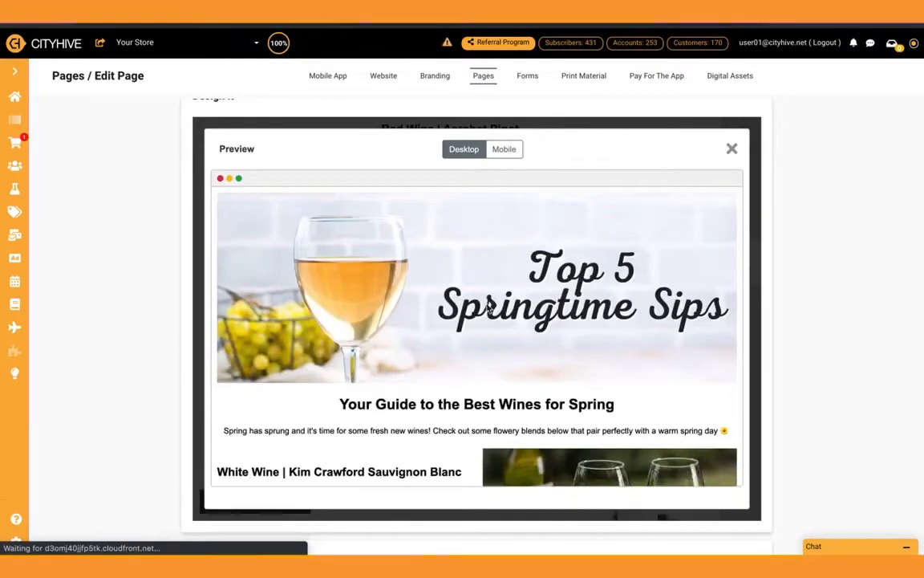
{"action": "scroll", "coordinate": [488, 303], "scroll_direction": "down", "scroll_amount": 4}
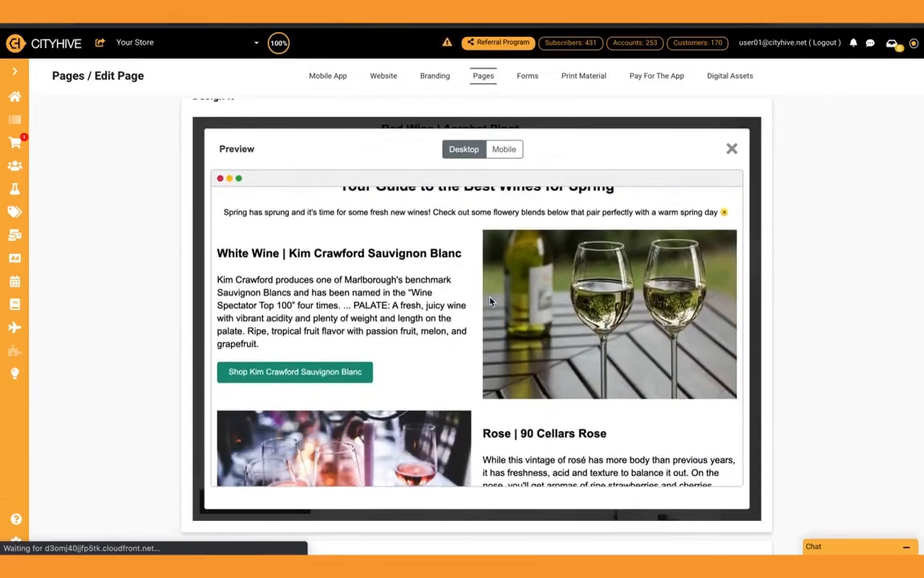
{"action": "scroll", "coordinate": [491, 302], "scroll_direction": "down", "scroll_amount": 4}
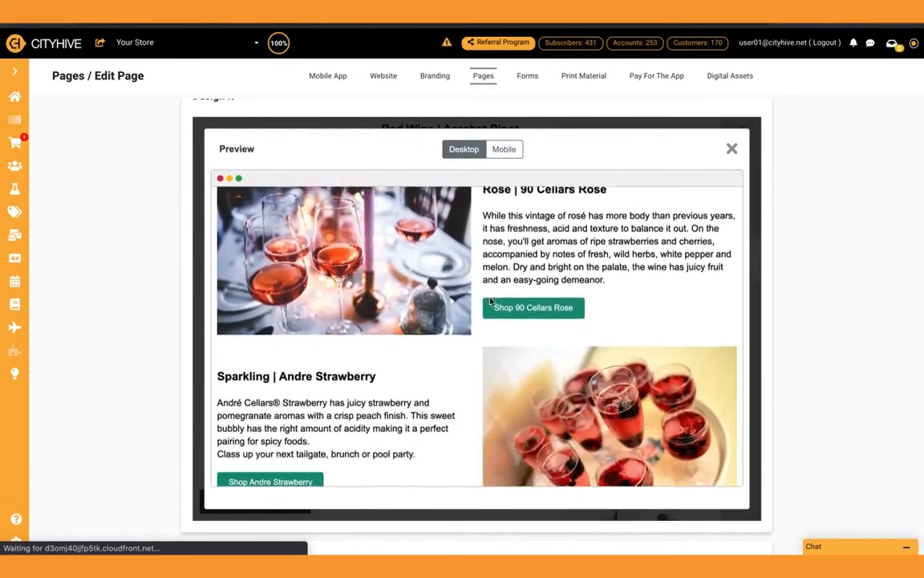
{"action": "scroll", "coordinate": [491, 301], "scroll_direction": "down", "scroll_amount": 6}
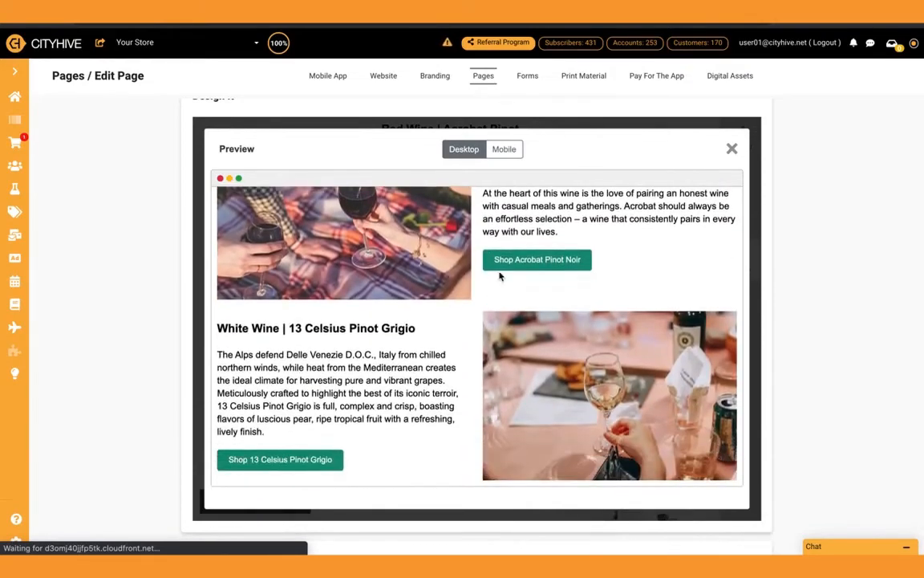
Preview the page in its mobile version and check the intro text and the Kim Crawford section
{"action": "left_click", "coordinate": [509, 149]}
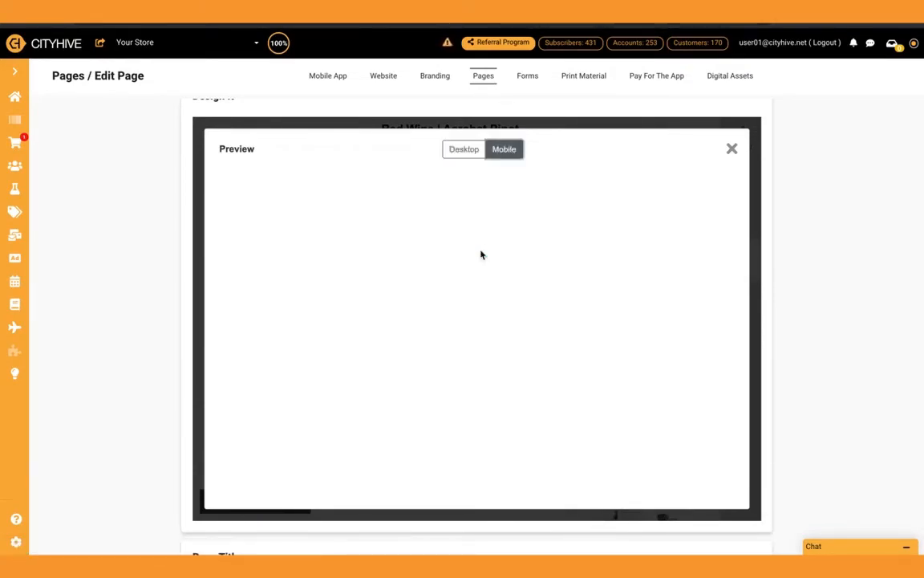
{"action": "scroll", "coordinate": [418, 385], "scroll_direction": "down", "scroll_amount": 5}
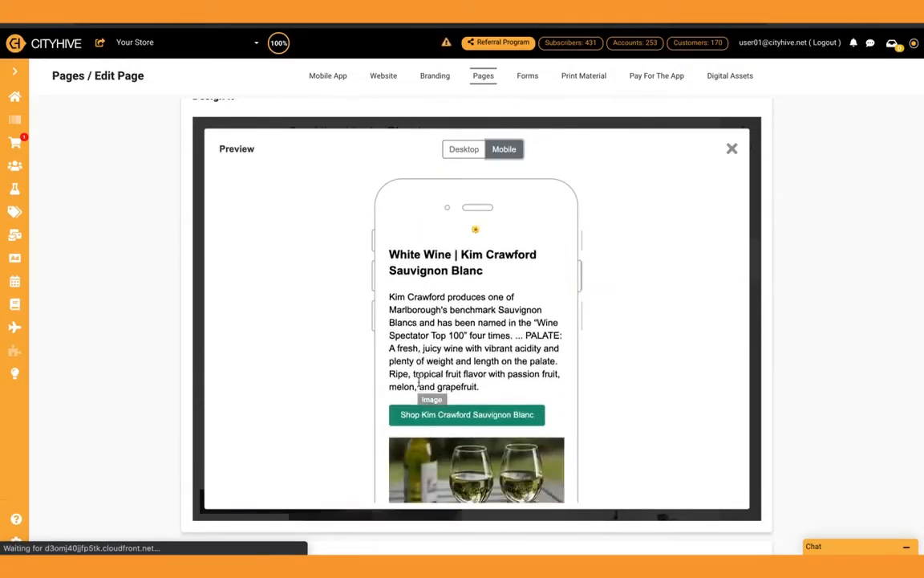
{"action": "scroll", "coordinate": [418, 381], "scroll_direction": "up", "scroll_amount": 6}
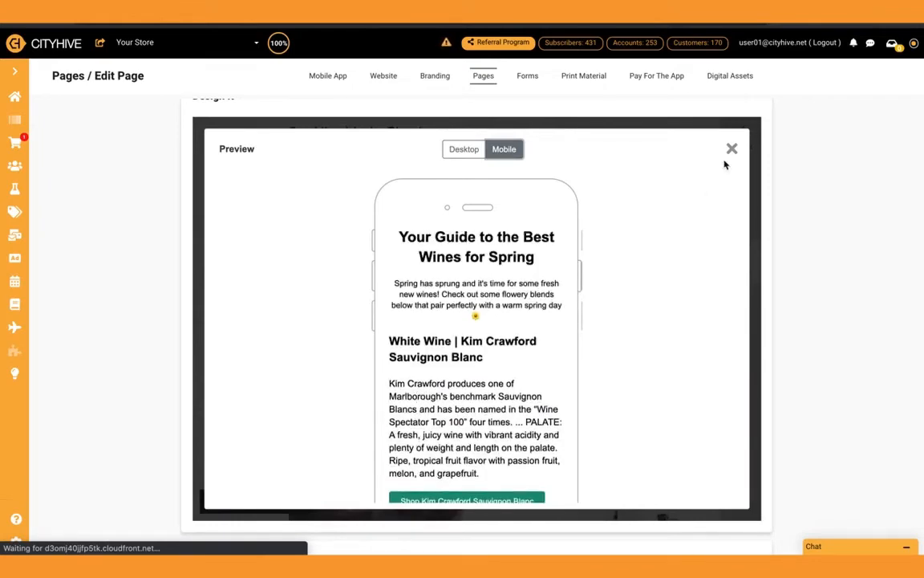
Test the Kim Crawford Sauvignon Blanc button's link from the desktop preview, look at the store page it opens, and close the preview
{"action": "left_click", "coordinate": [462, 149]}
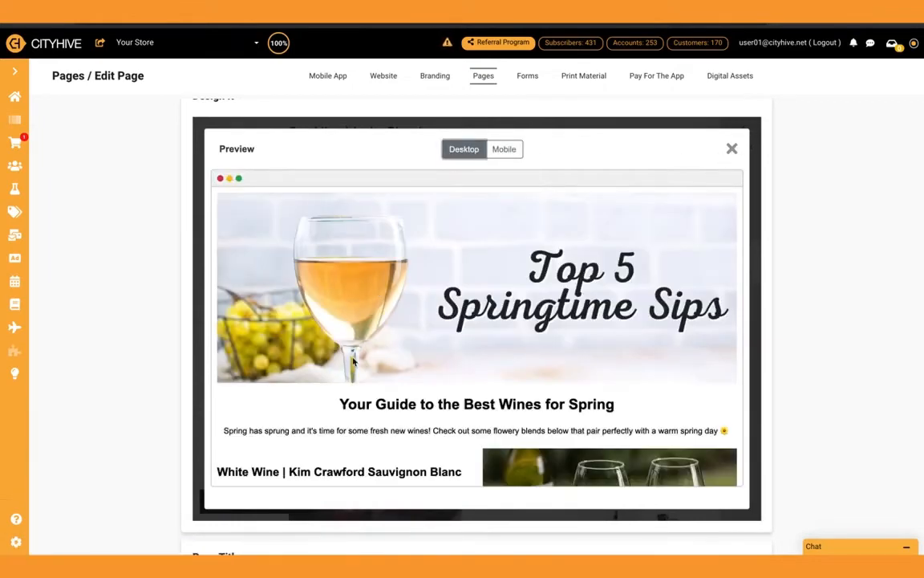
{"action": "scroll", "coordinate": [353, 362], "scroll_direction": "down", "scroll_amount": 3}
{"action": "left_click", "coordinate": [355, 320]}
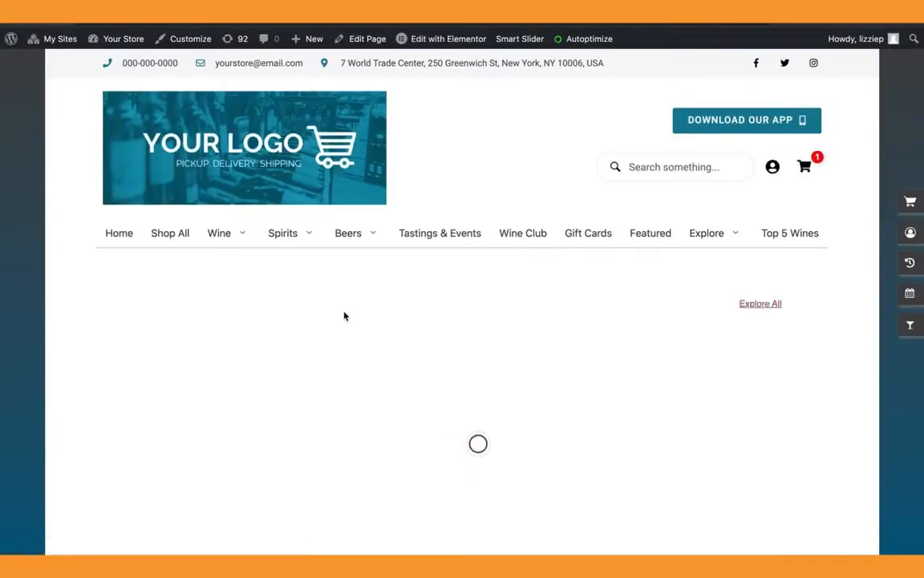
{"action": "scroll", "coordinate": [345, 315], "scroll_direction": "down", "scroll_amount": 3}
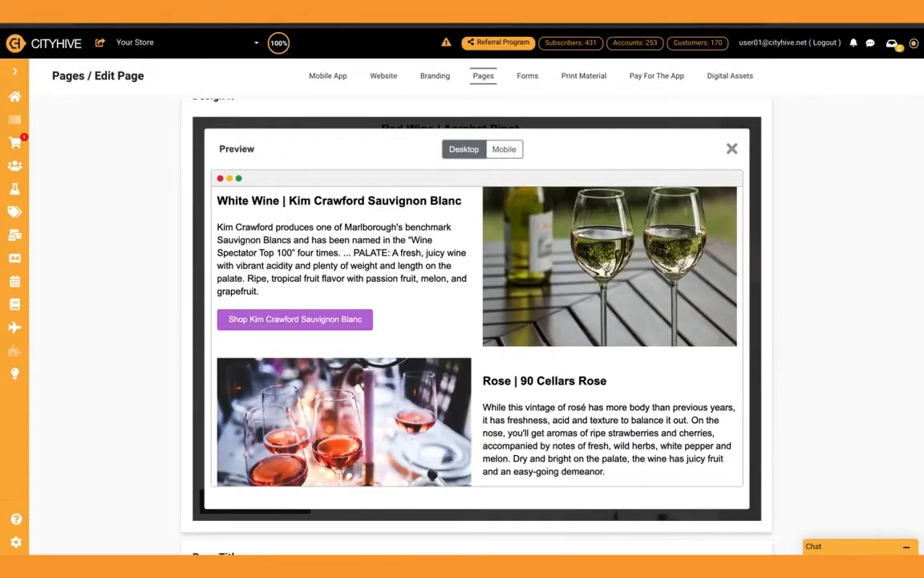
{"action": "left_click", "coordinate": [731, 150]}
Check the page's title, slug and description fields, leaving the description empty, and save the page update
{"action": "scroll", "coordinate": [791, 360], "scroll_direction": "down", "scroll_amount": 3}
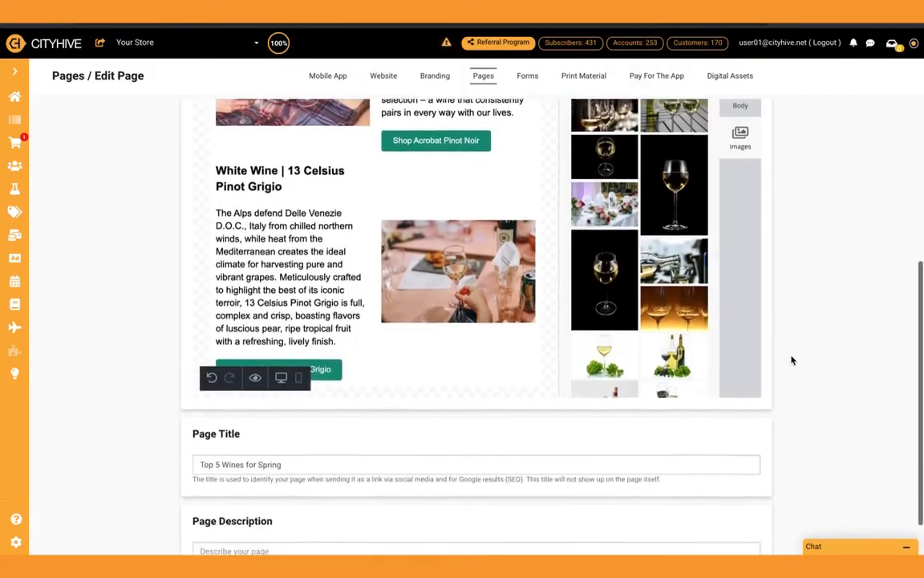
{"action": "scroll", "coordinate": [791, 360], "scroll_direction": "down", "scroll_amount": 1}
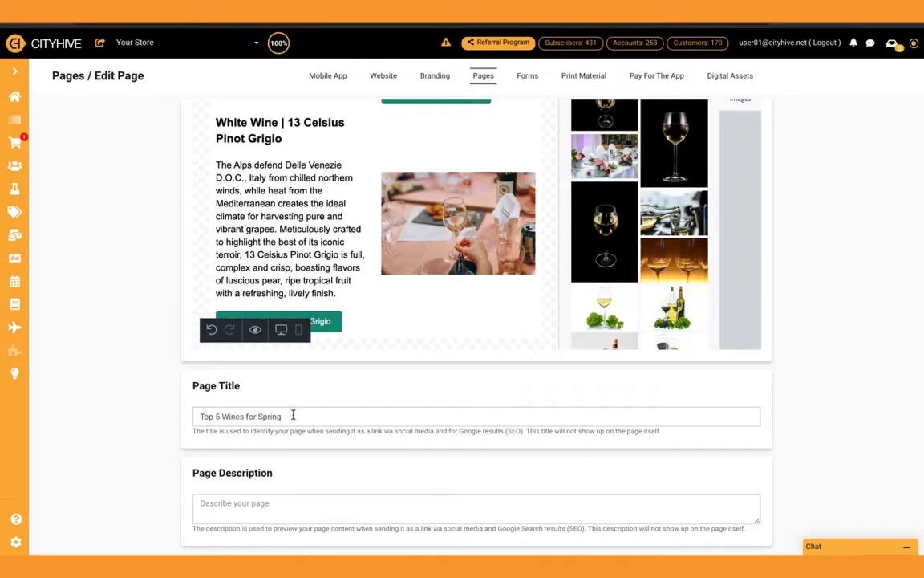
{"action": "scroll", "coordinate": [292, 414], "scroll_direction": "up", "scroll_amount": 5}
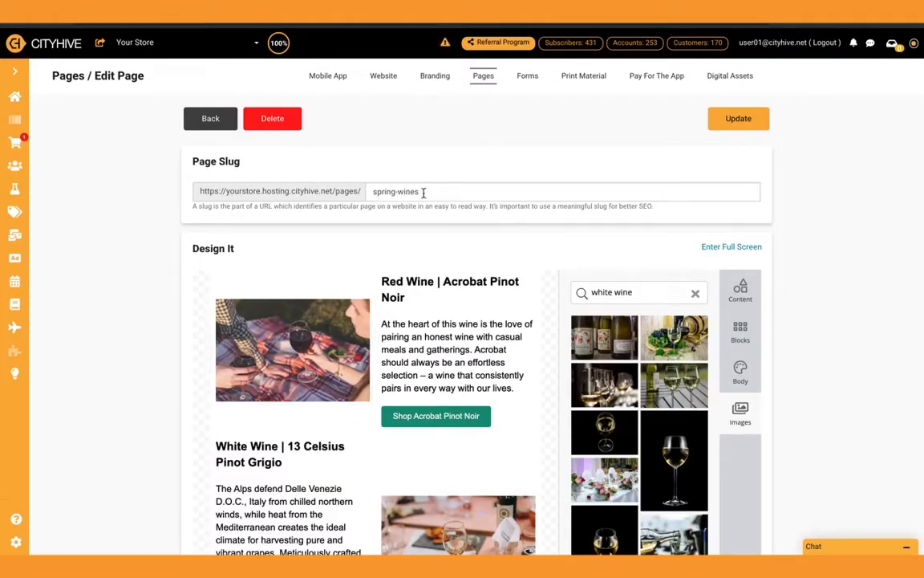
{"action": "scroll", "coordinate": [424, 193], "scroll_direction": "down", "scroll_amount": 5}
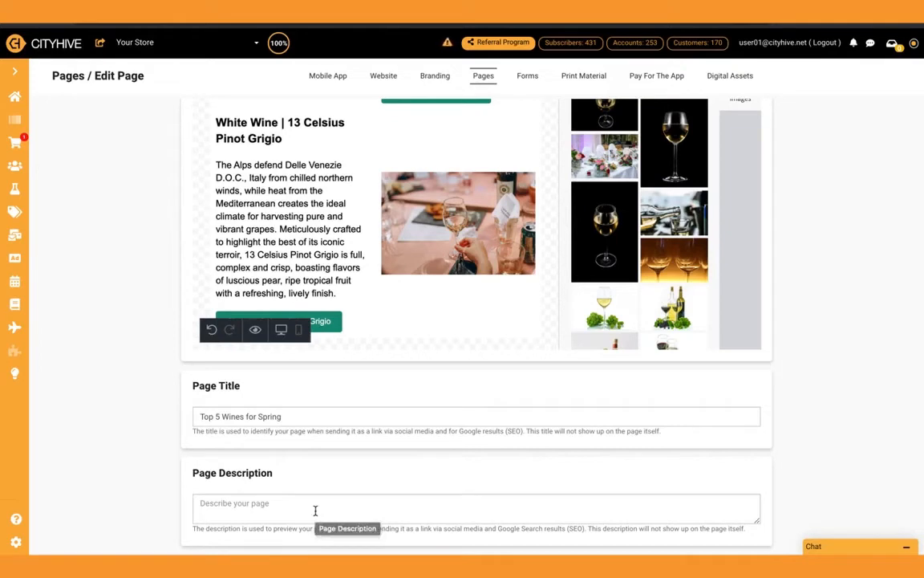
{"action": "left_click", "coordinate": [311, 508]}
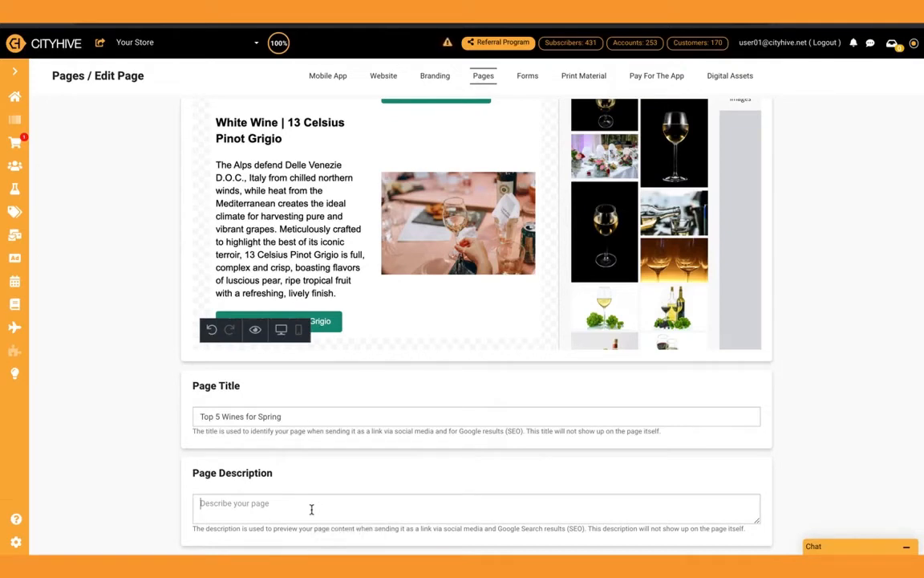
{"action": "left_click", "coordinate": [789, 480]}
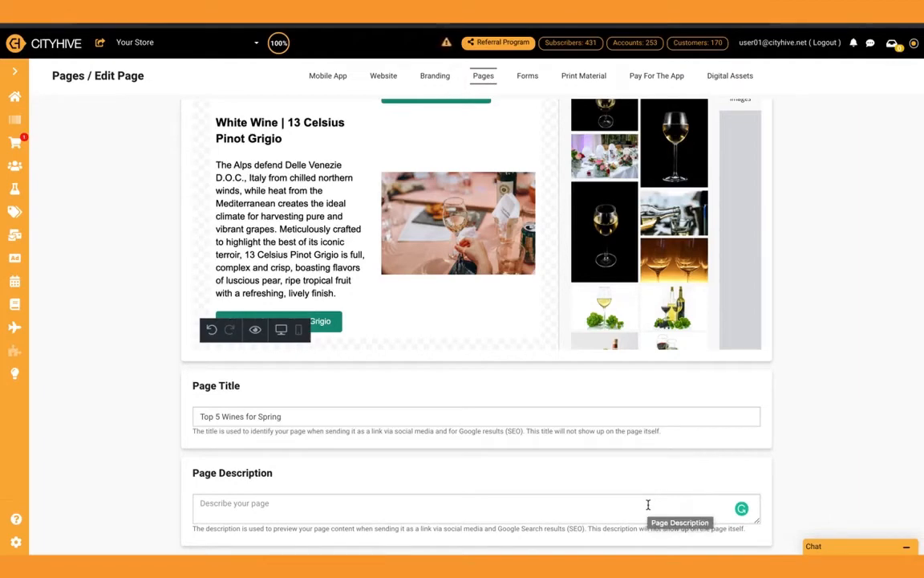
{"action": "scroll", "coordinate": [654, 454], "scroll_direction": "up", "scroll_amount": 5}
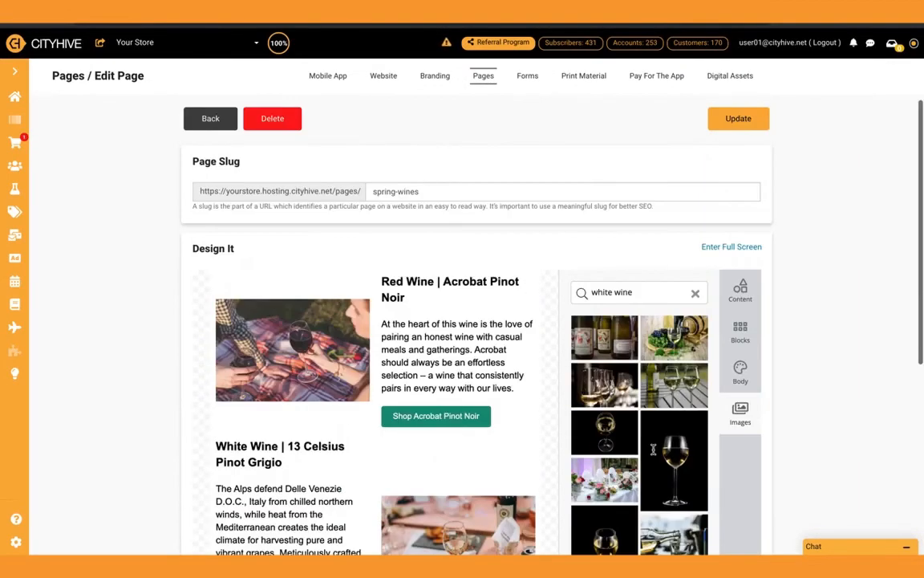
{"action": "left_click", "coordinate": [738, 120]}
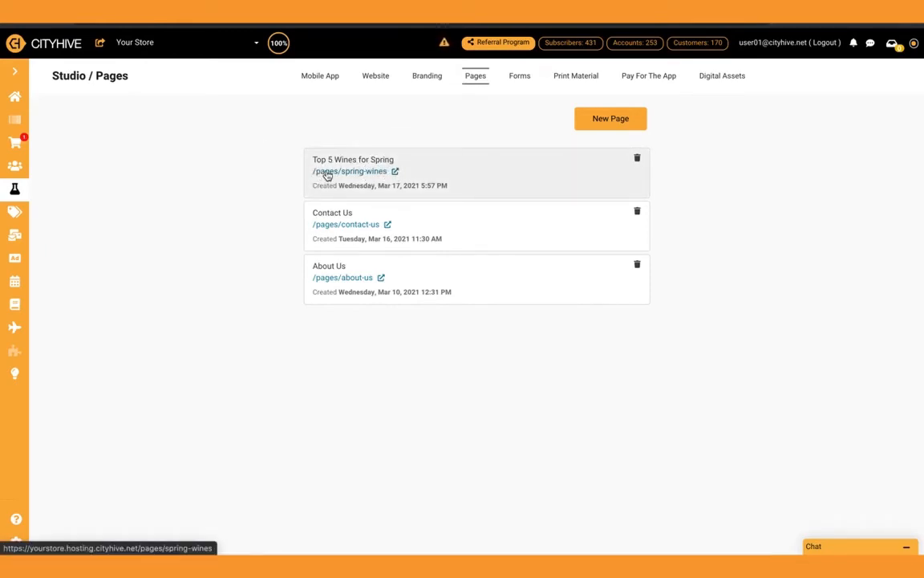
Delete the "Top 5 Wines" item from the website's top menu
{"action": "left_click", "coordinate": [375, 78]}
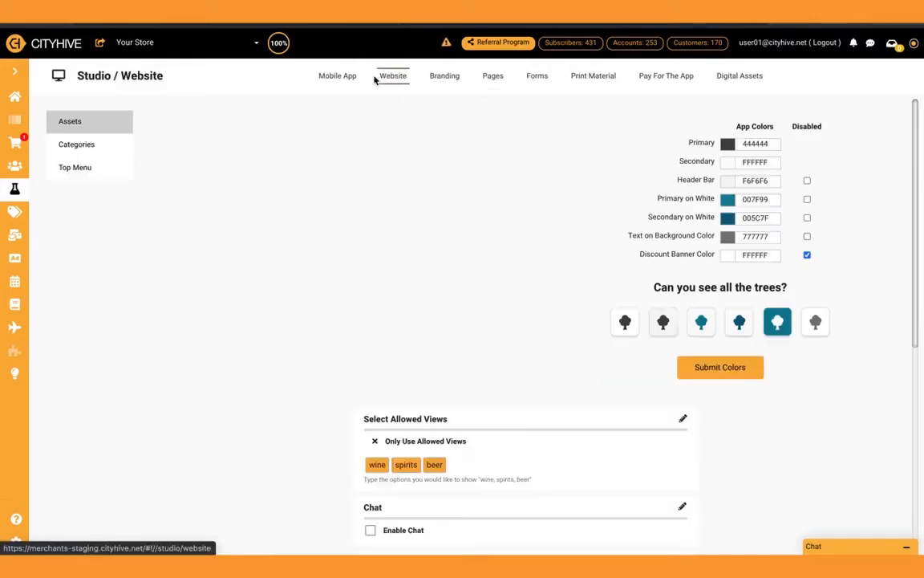
{"action": "left_click", "coordinate": [83, 168]}
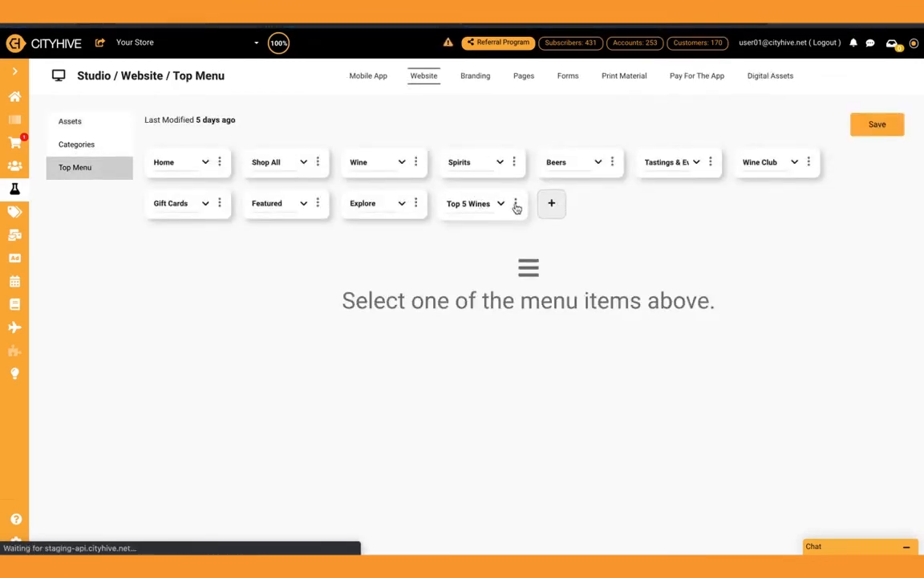
{"action": "left_click", "coordinate": [515, 204]}
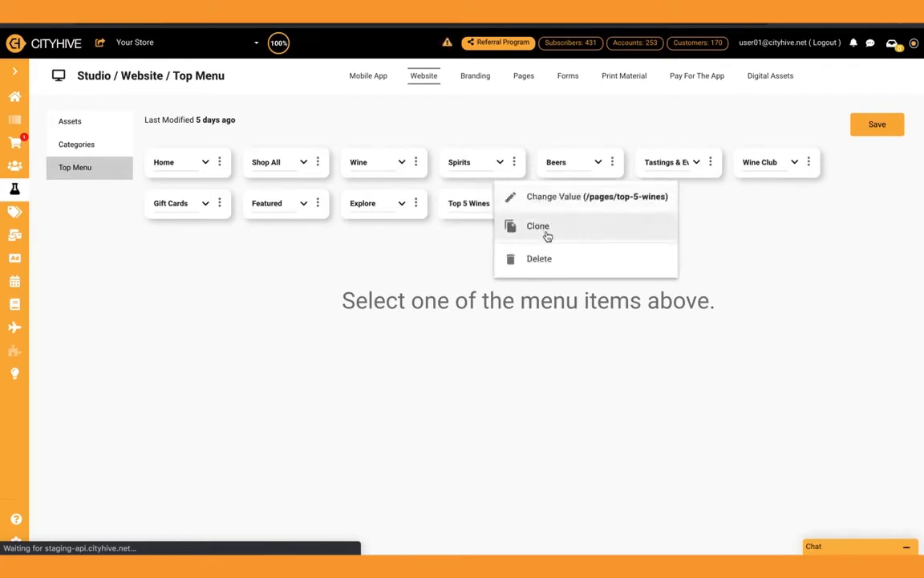
{"action": "left_click", "coordinate": [550, 260]}
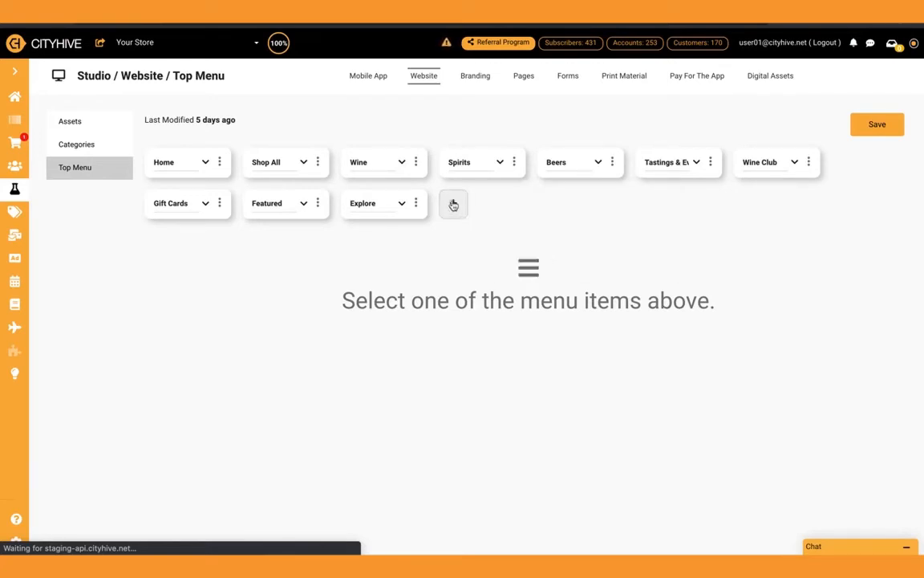
Add a new item to the top menu and name it "Top 5 Spring Wines"
{"action": "left_click", "coordinate": [453, 203]}
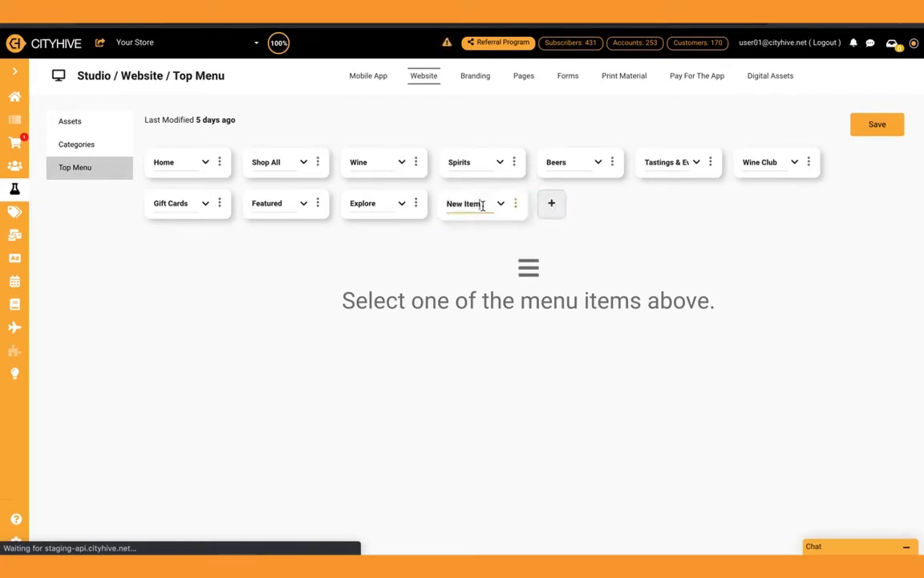
{"action": "triple_click", "coordinate": [479, 204]}
{"action": "key", "text": "BackSpace"}
{"action": "type", "text": "Top 5 Sp"}
{"action": "type", "text": "ring Wines"}
Set the "Top 5 Spring Wines" menu item's URL value to /pages/spring-wines and save the top menu
{"action": "left_click", "coordinate": [516, 205]}
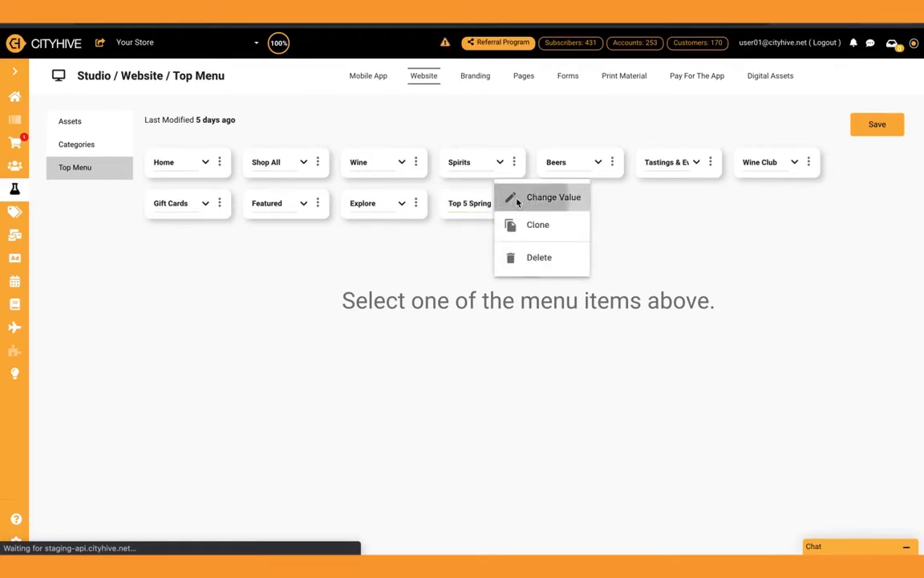
{"action": "left_click", "coordinate": [517, 199]}
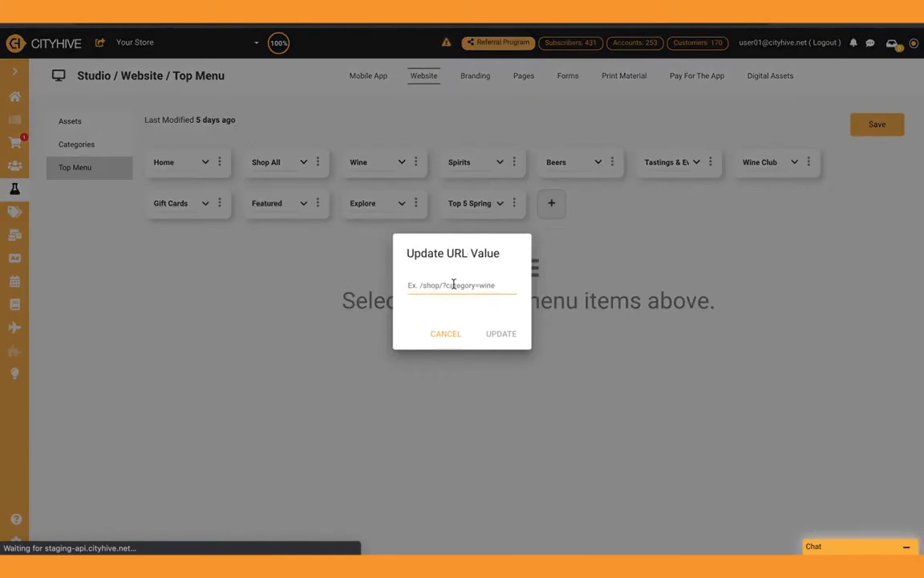
{"action": "left_click", "coordinate": [453, 284]}
{"action": "type", "text": "/pages/spring-wines"}
{"action": "left_click", "coordinate": [498, 334]}
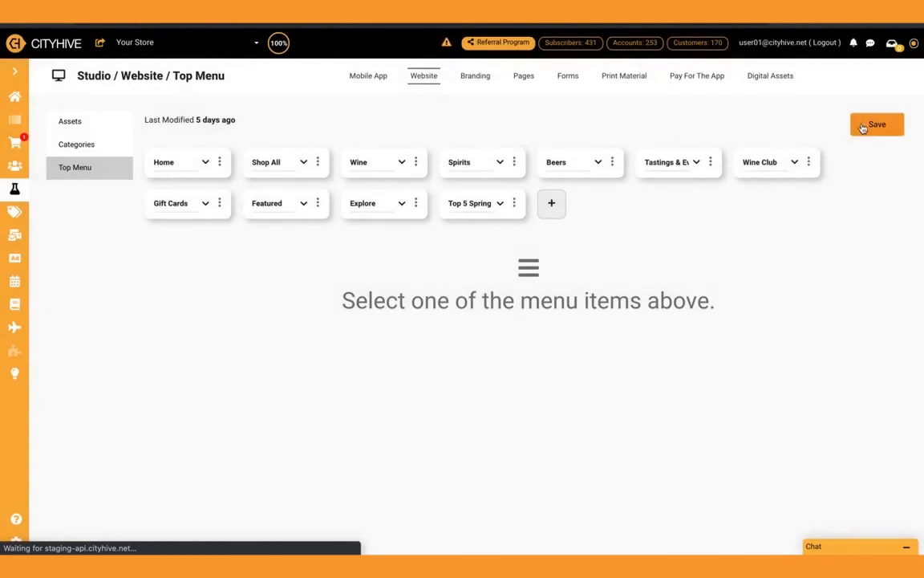
{"action": "left_click", "coordinate": [872, 126]}
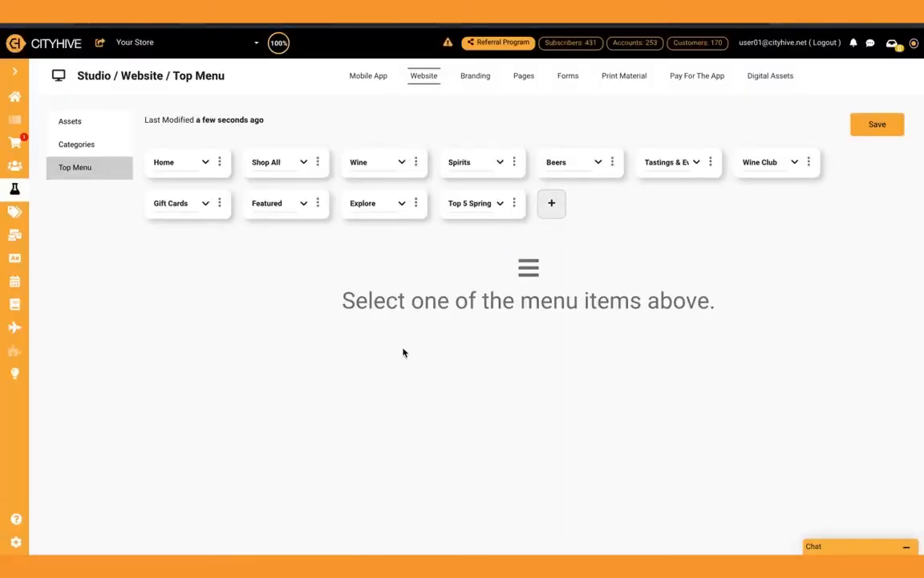
Open the "Top 5 Wines for Spring" page for editing, look through the help and training options, and close them
{"action": "left_click", "coordinate": [525, 77]}
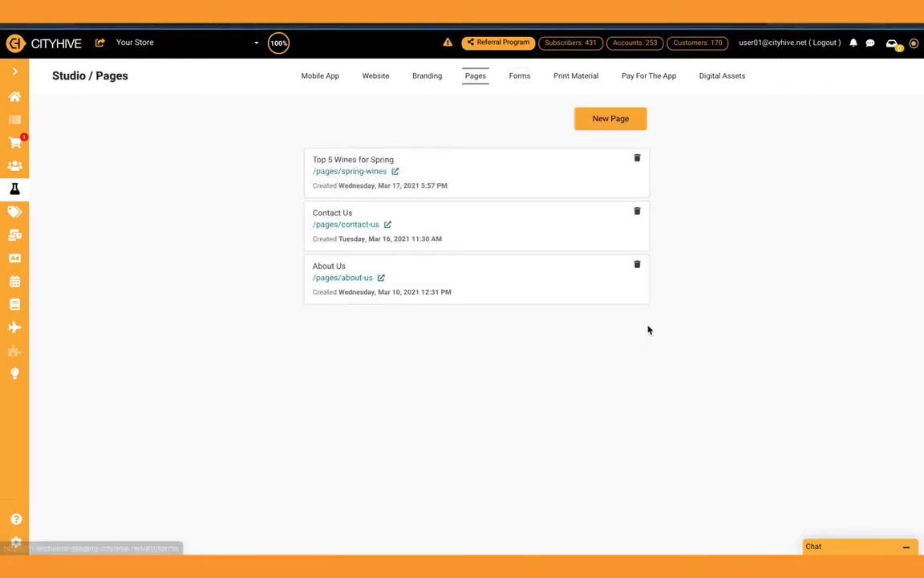
{"action": "left_click", "coordinate": [507, 177]}
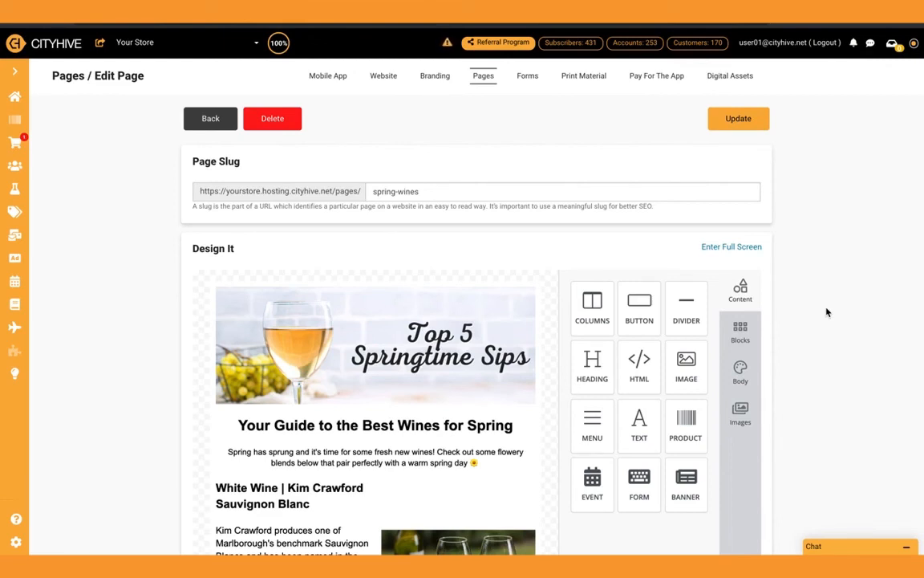
{"action": "left_click", "coordinate": [16, 522]}
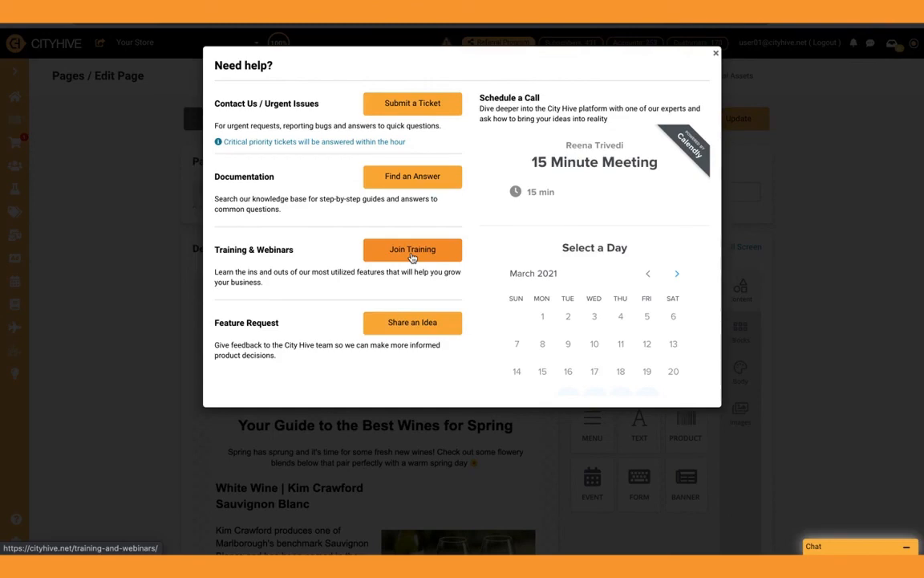
{"action": "left_click", "coordinate": [128, 204]}
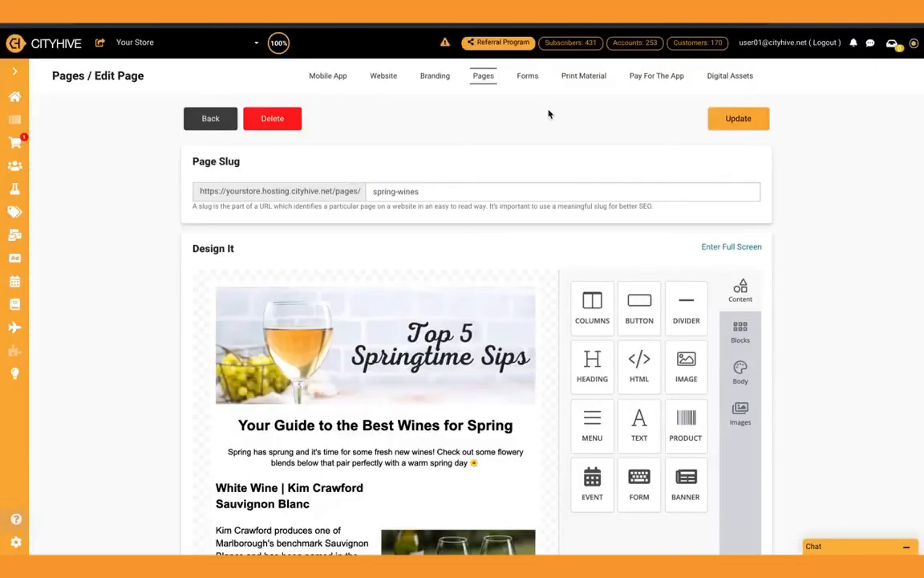